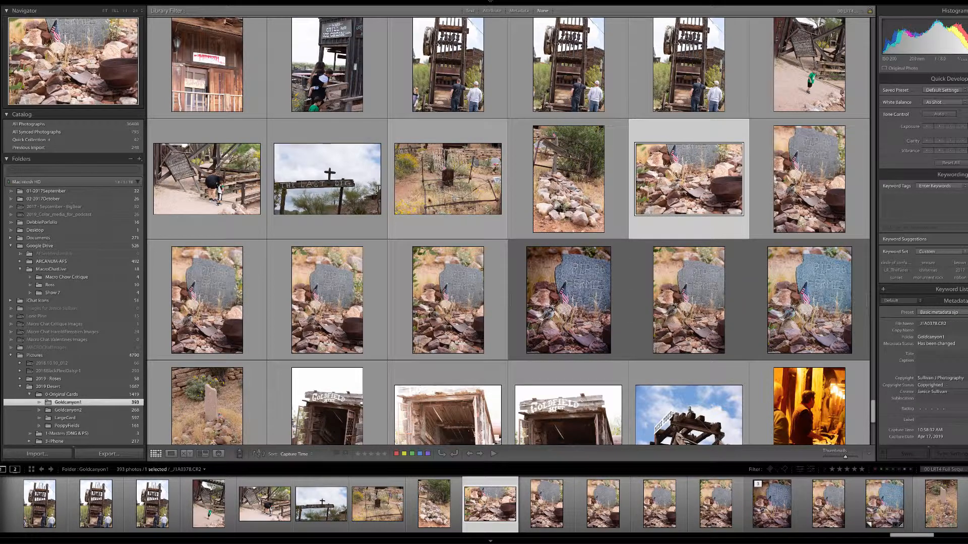
- Examine the first gravestone photos one by one at full size, zooming in on the sparrow to check its detail
click(458, 197)
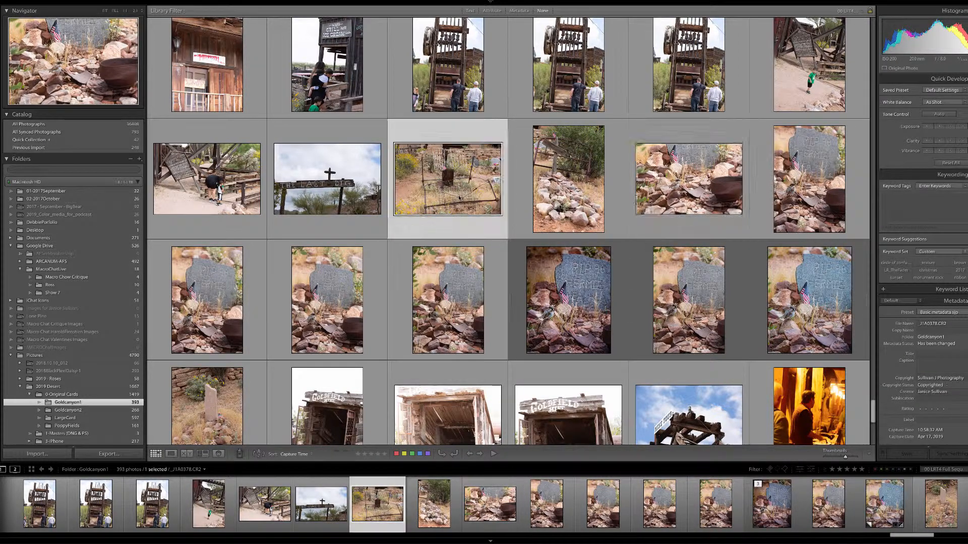
double_click(458, 198)
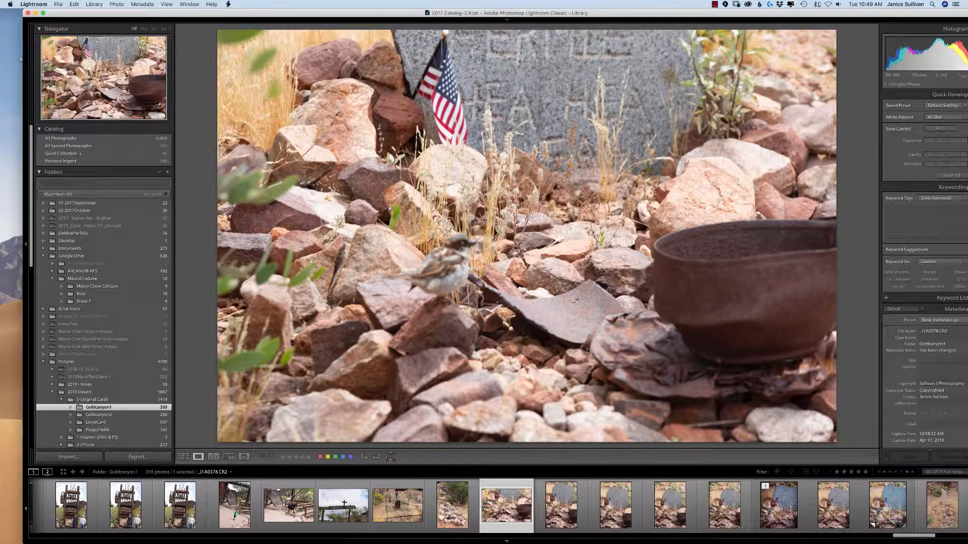
key(Right)
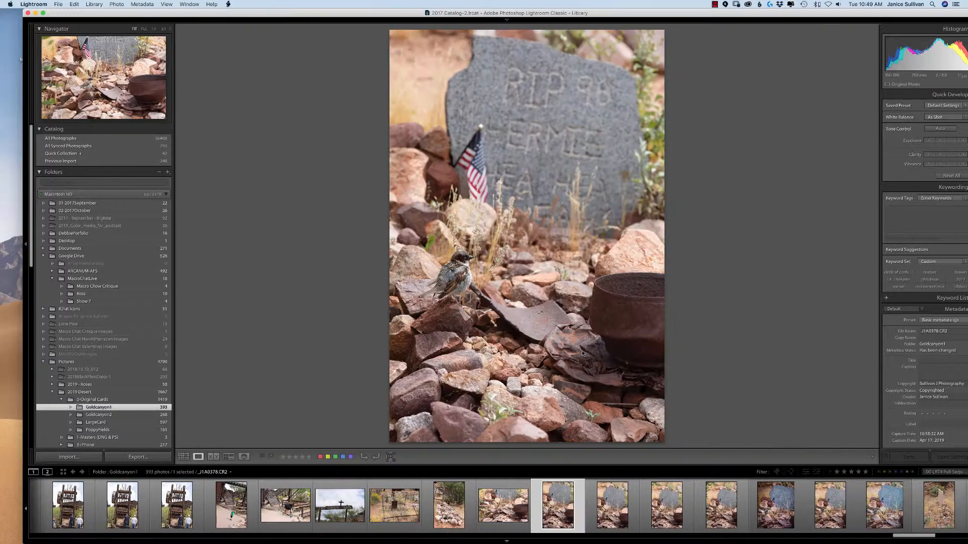
key(Right)
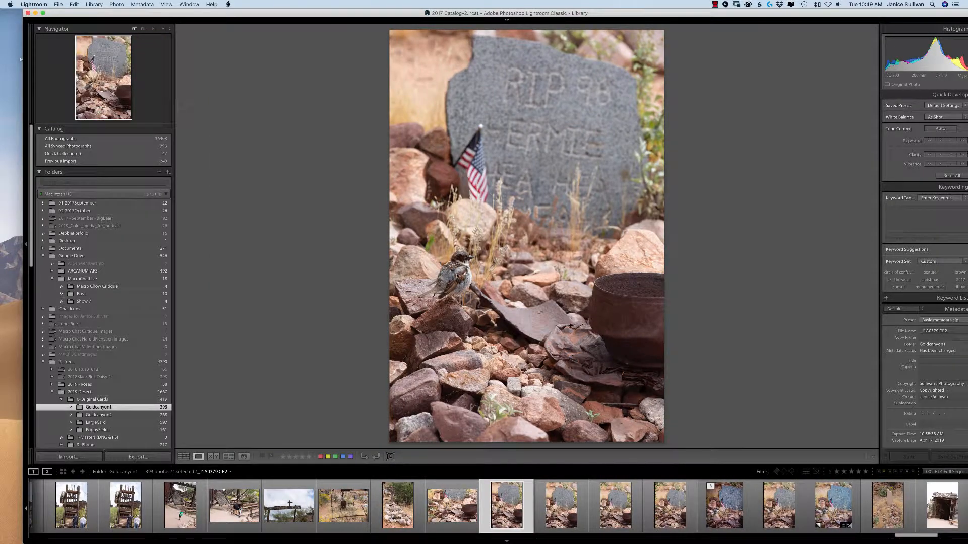
click(465, 278)
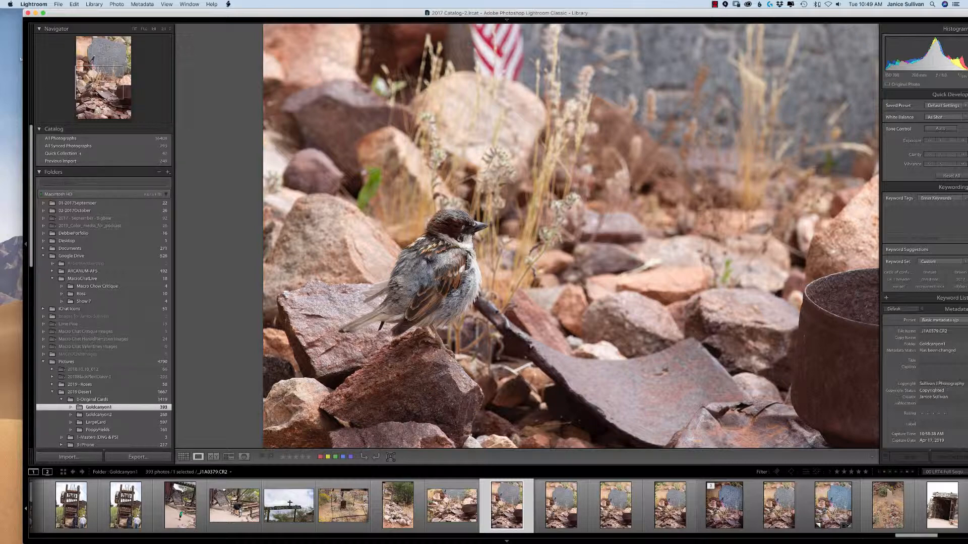
key(Right)
key(Right)
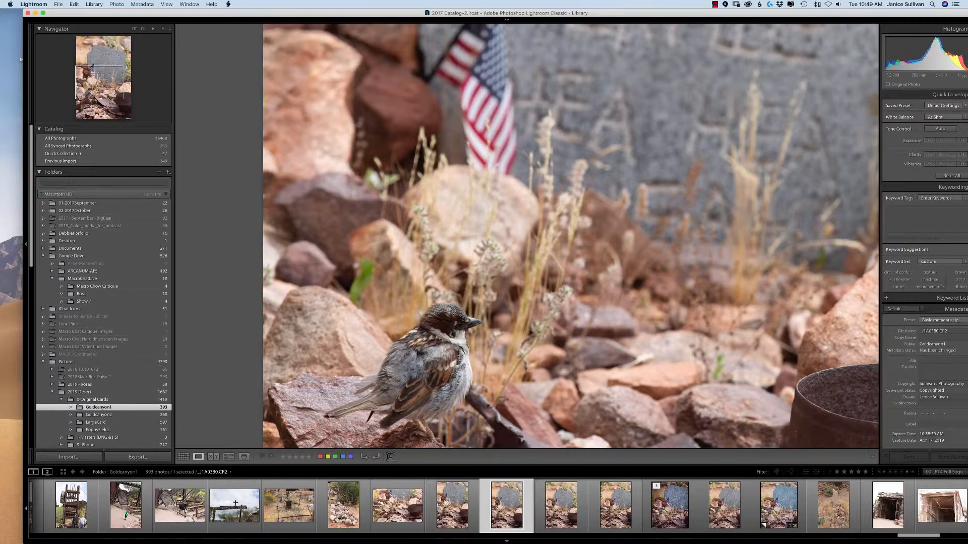
- Compare the remaining gravestone frames for the sparrow's pose and the composition, viewing each whole image
key(g)
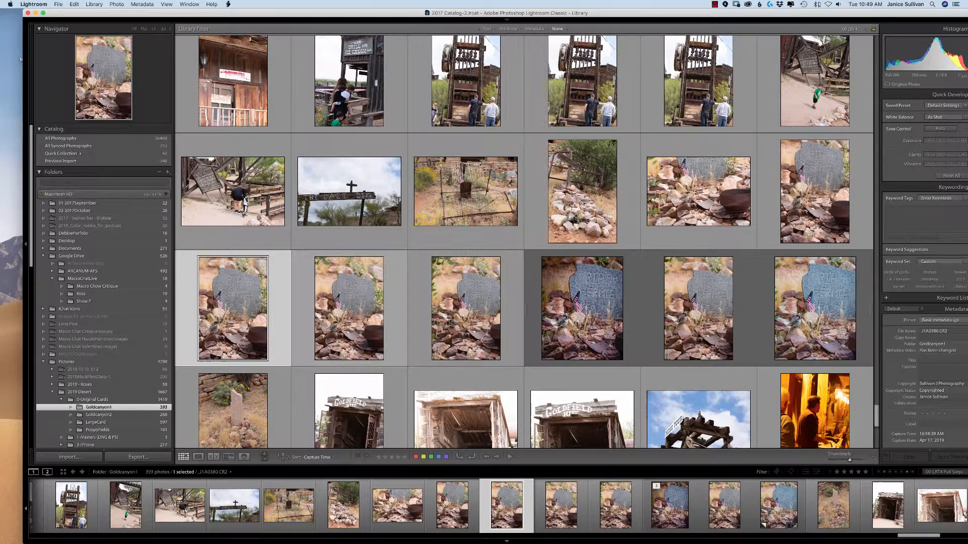
double_click(349, 308)
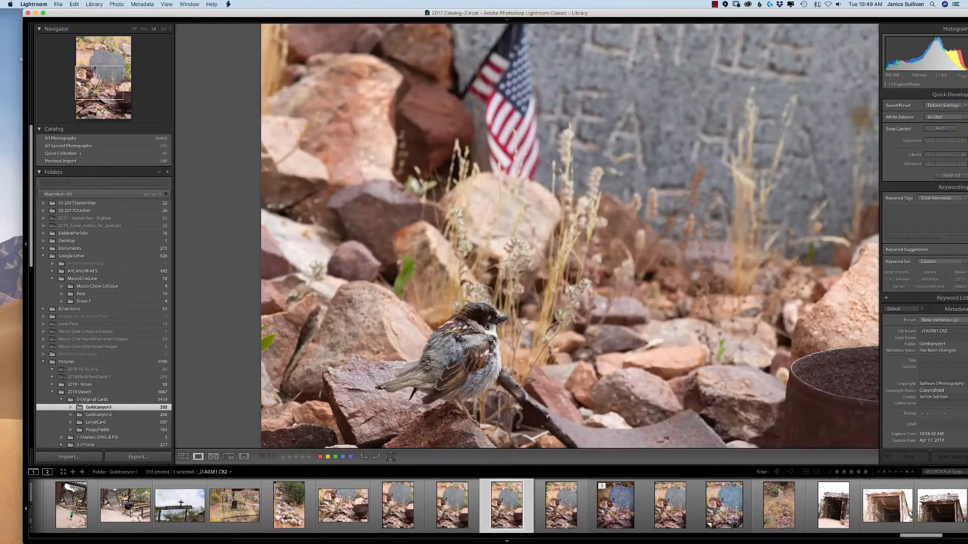
key(z)
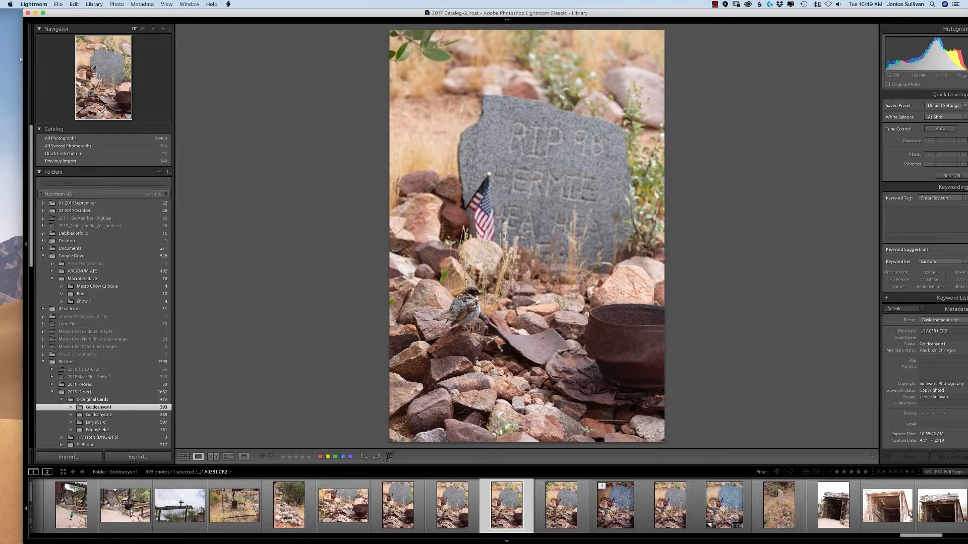
click(602, 487)
click(561, 506)
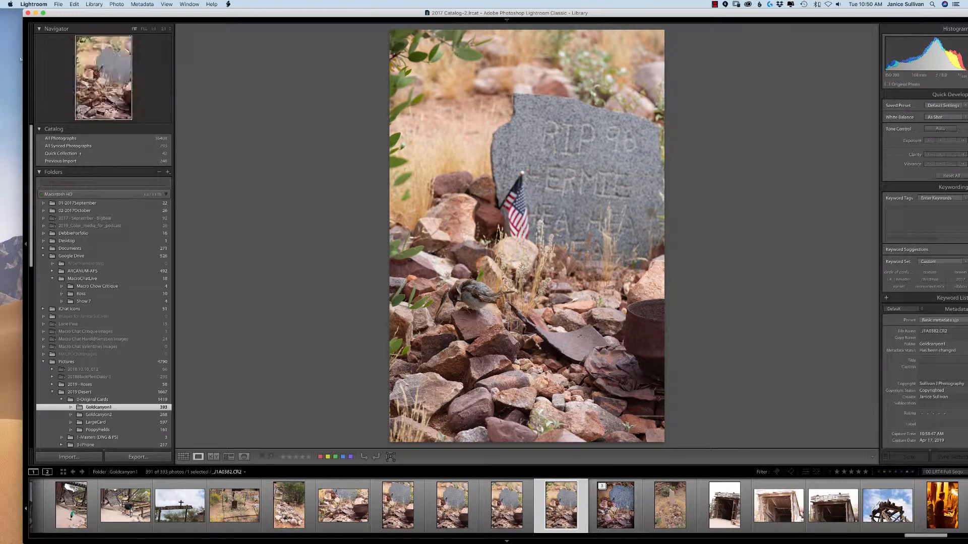
click(506, 506)
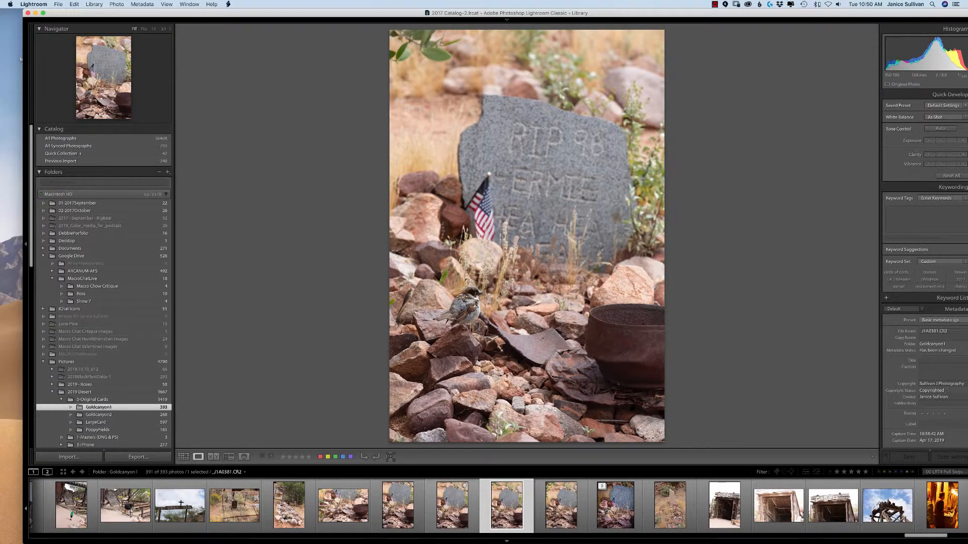
click(452, 506)
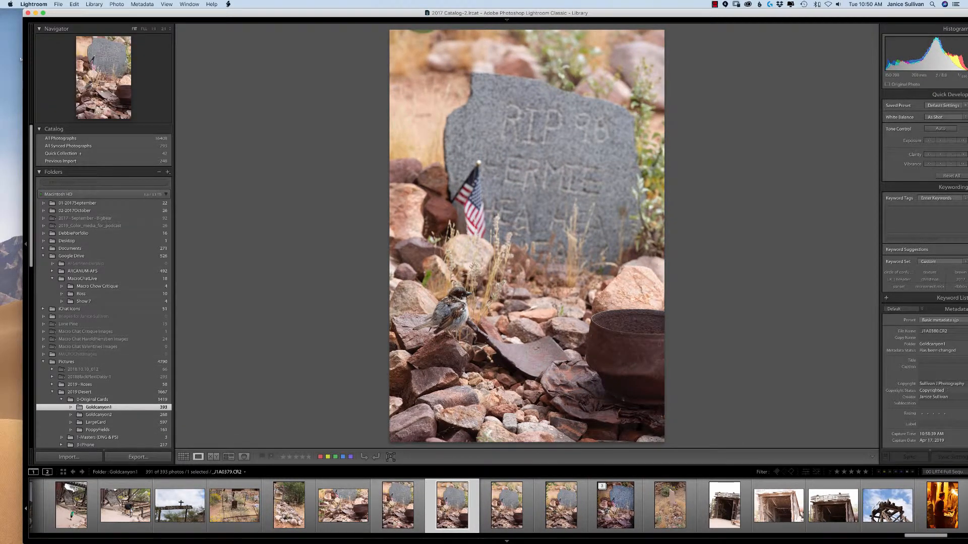
click(398, 506)
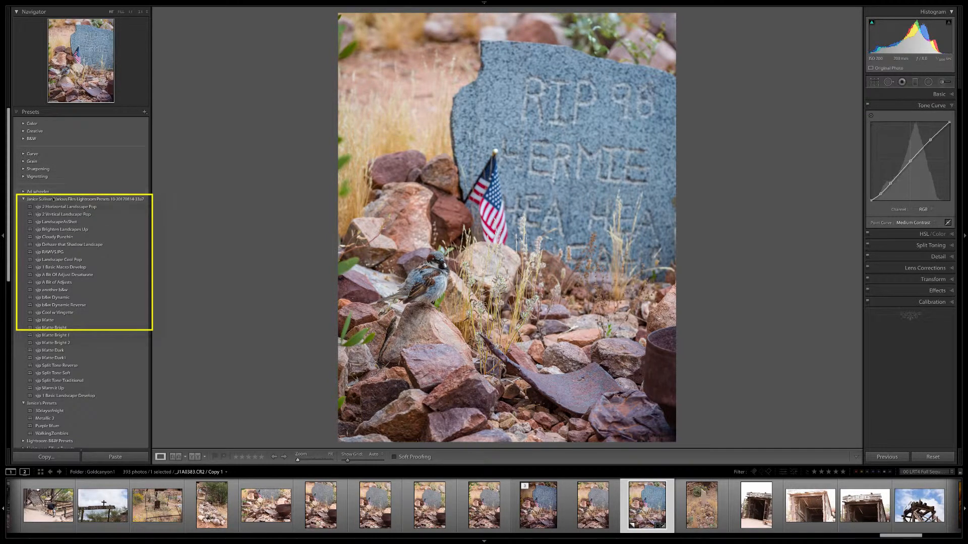
- Preview landscape presets, create a virtual copy of the original gravestone photo, and apply the sjp 2 Vertical Landscape Pop preset
click(98, 227)
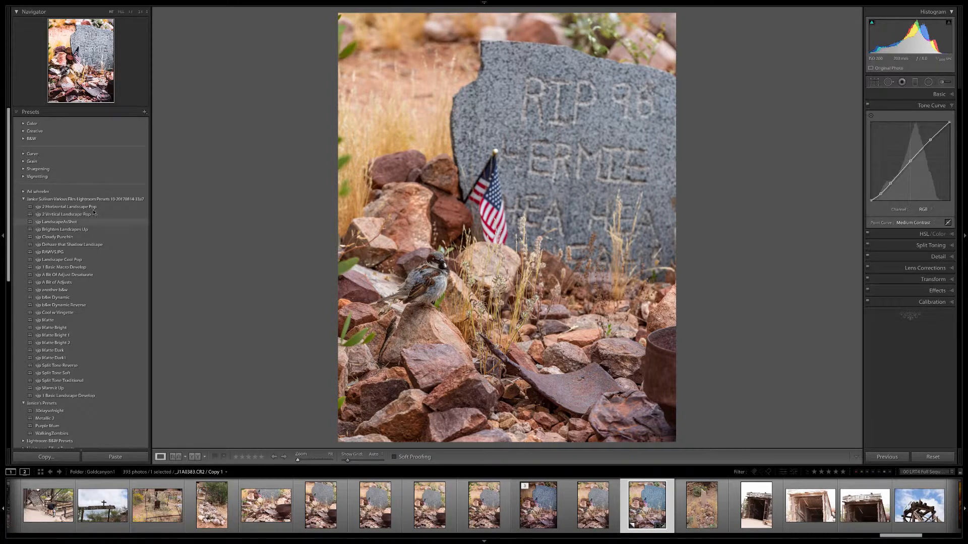
click(115, 208)
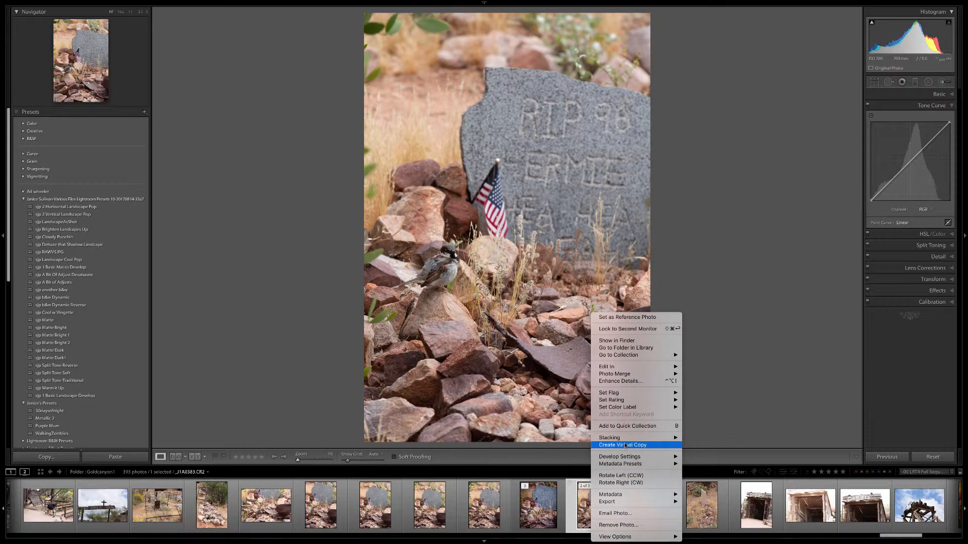
click(625, 446)
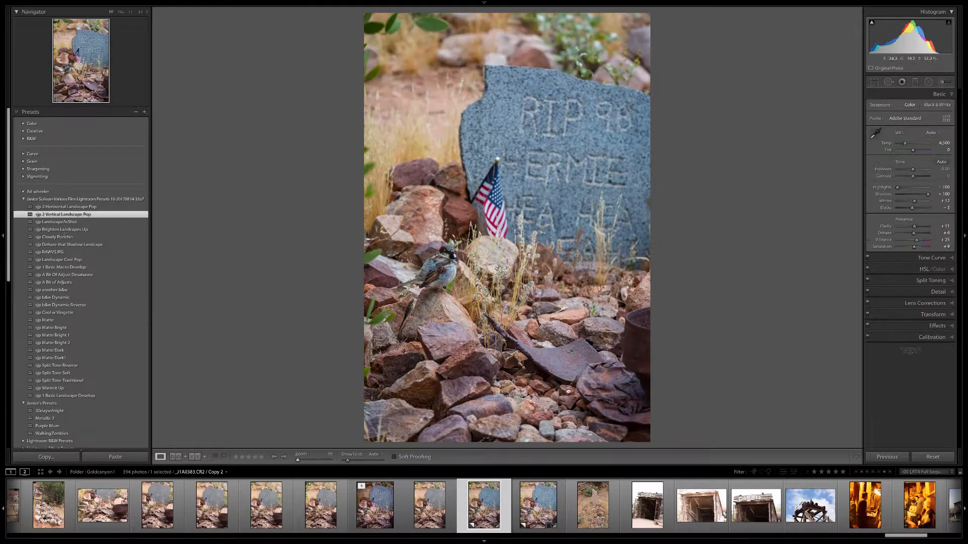
click(542, 501)
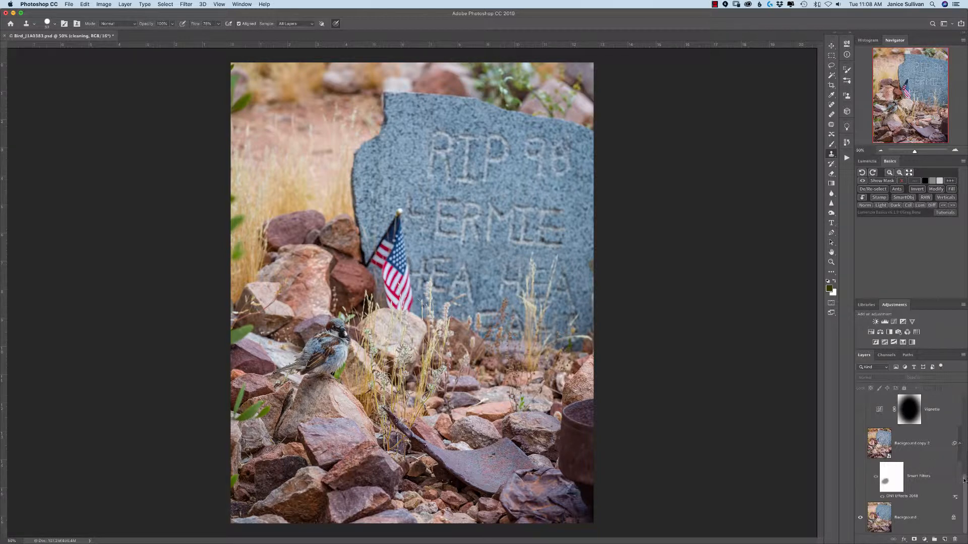
- In Photoshop, review the layer stack and open the ON1 Effects 2018 smart filter on Background copy 2 for editing
drag(966, 480, 963, 398)
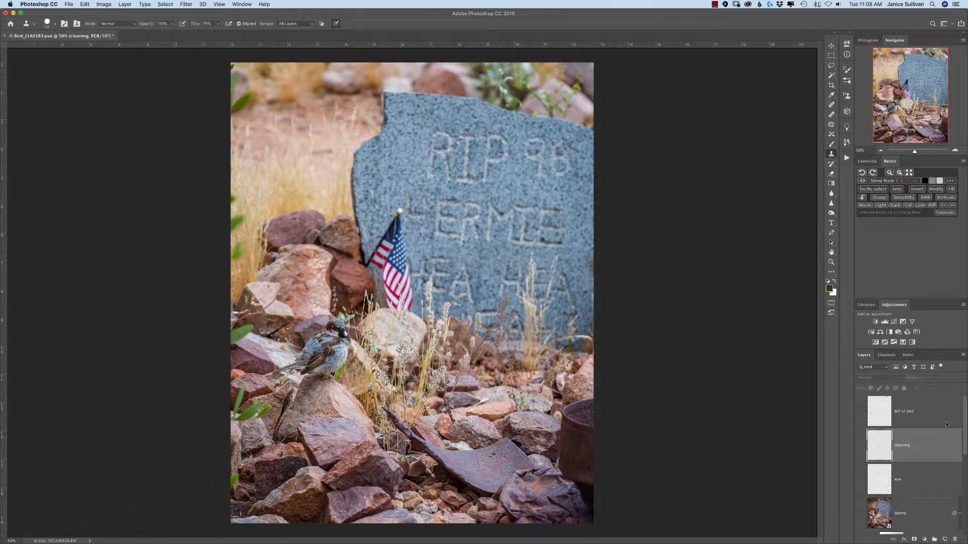
scroll(908, 464, down, 5)
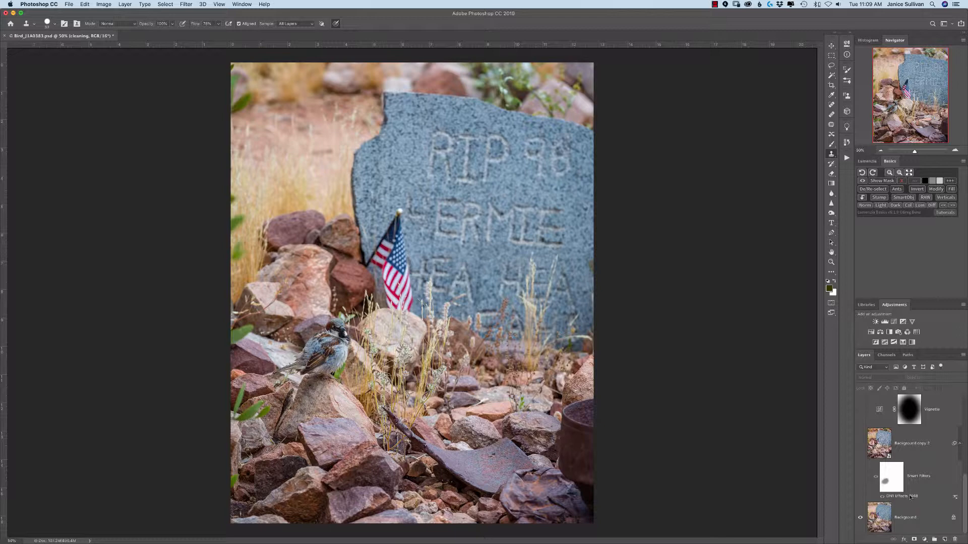
click(909, 496)
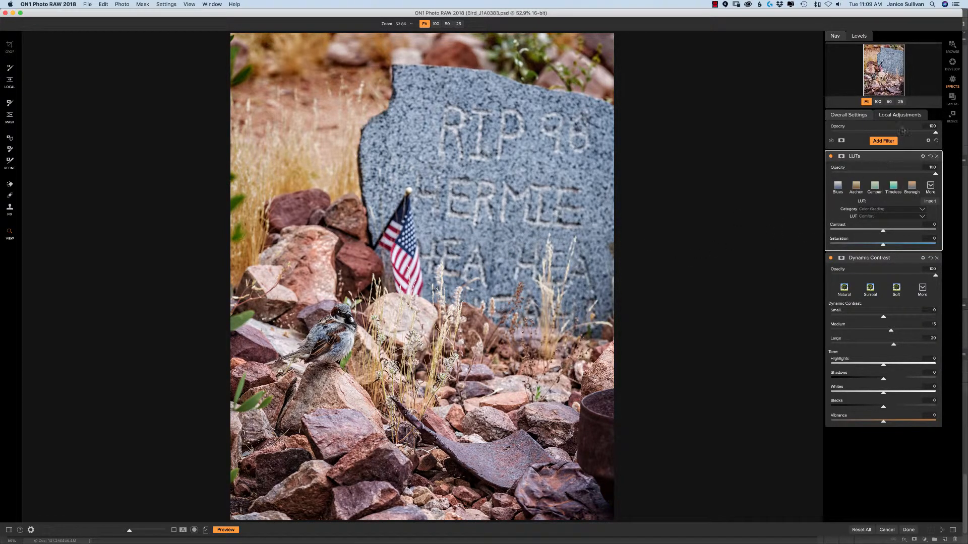
- Toggle the LUTs filter off and on to compare the photo with and without its color grading
click(831, 158)
click(831, 158)
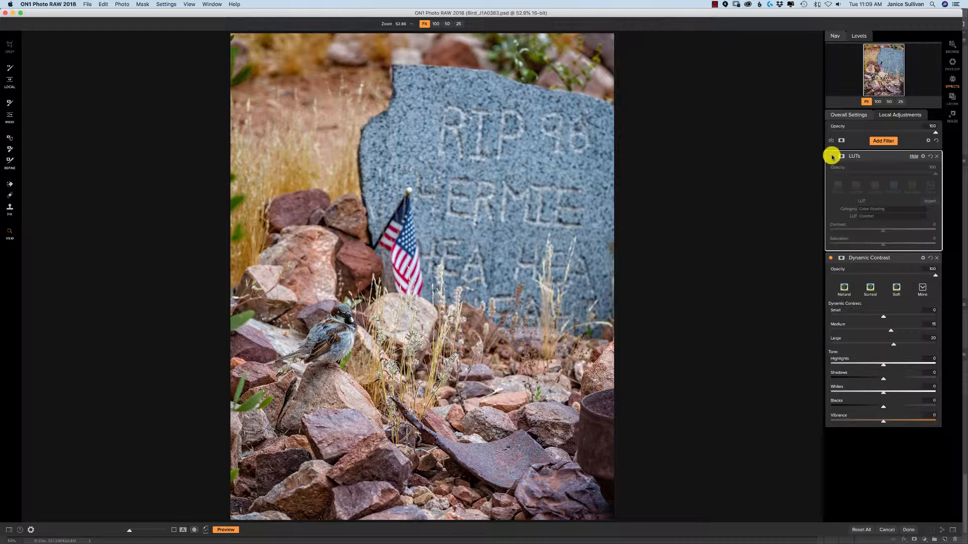
click(831, 158)
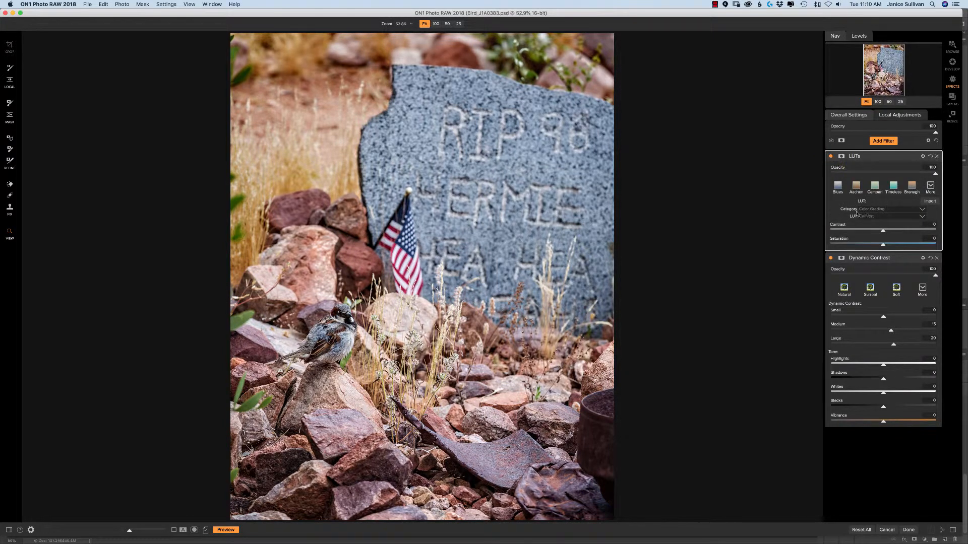
- Browse the available LUTs and the LUT categories such as Color Pop, keeping the current color grading selection
click(883, 218)
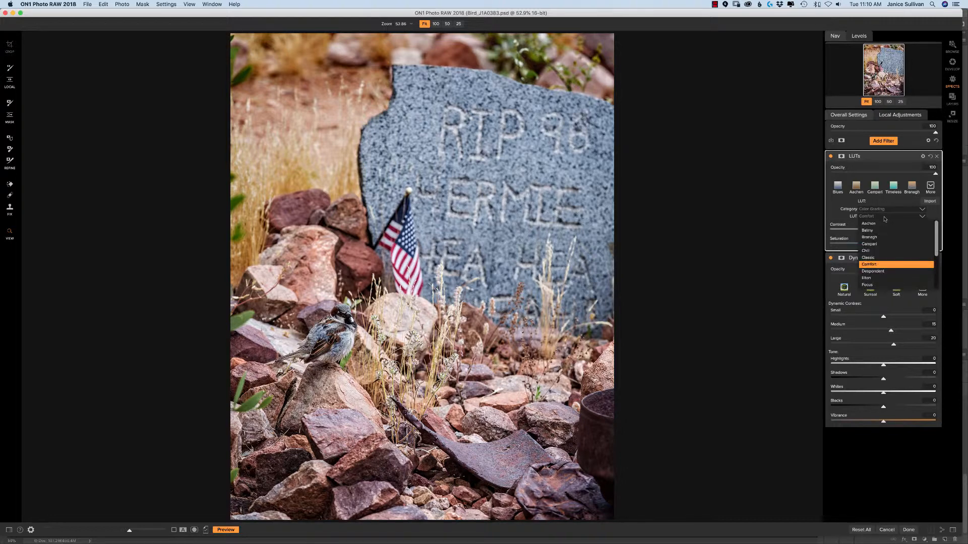
click(885, 218)
click(891, 210)
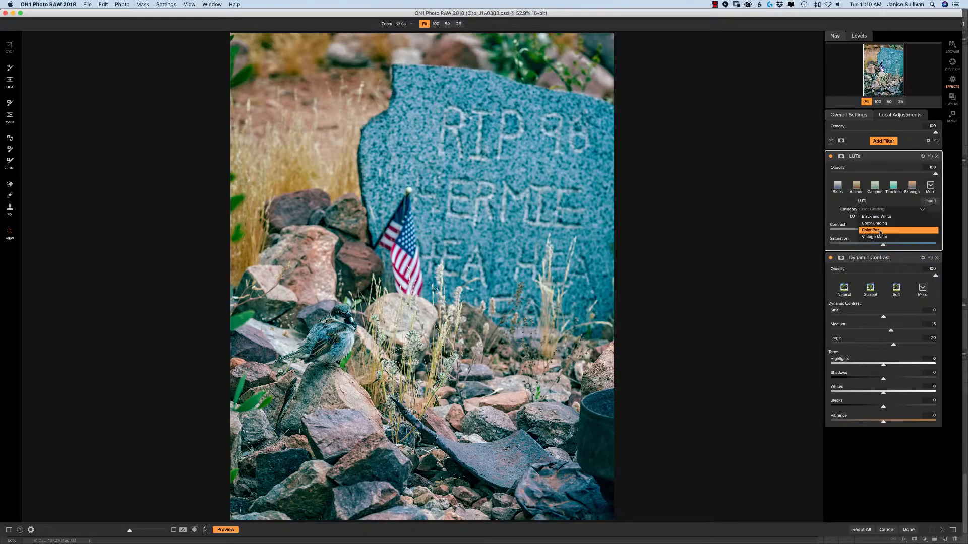
key(Escape)
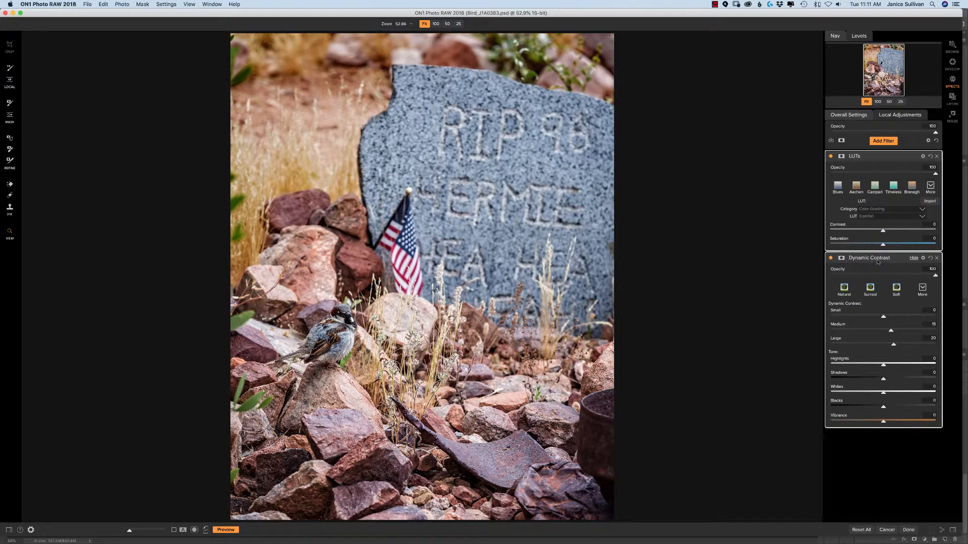
- Toggle the Dynamic Contrast filter off and on to compare its effect on the photo
click(831, 259)
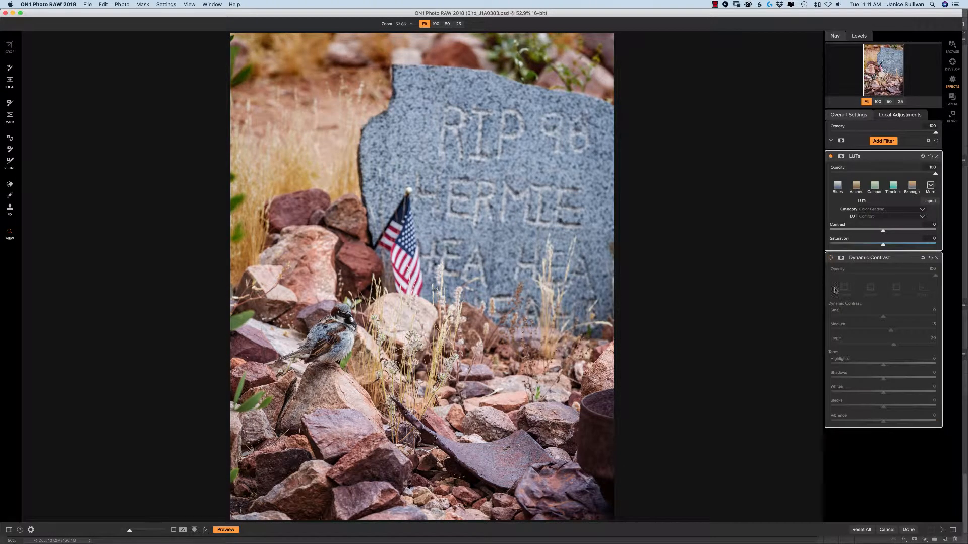
click(831, 259)
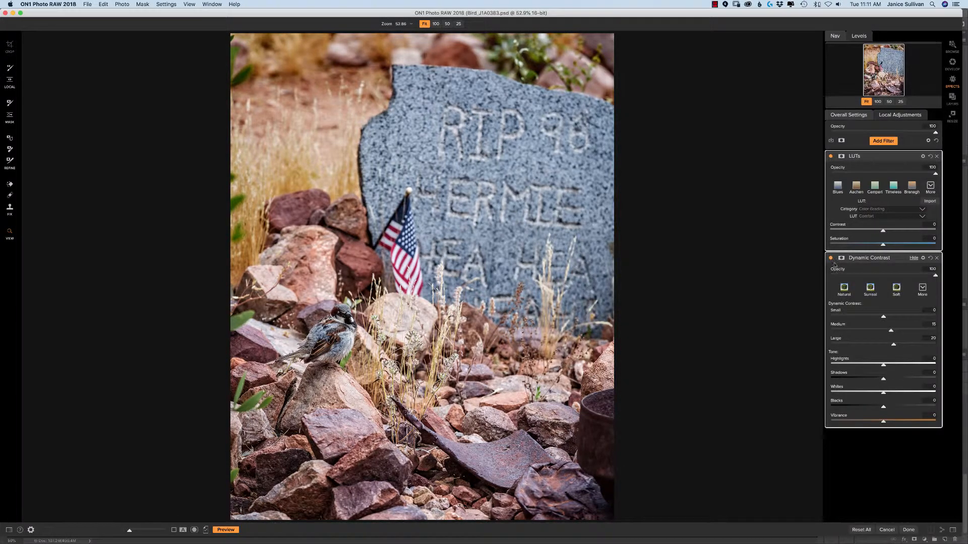
click(831, 259)
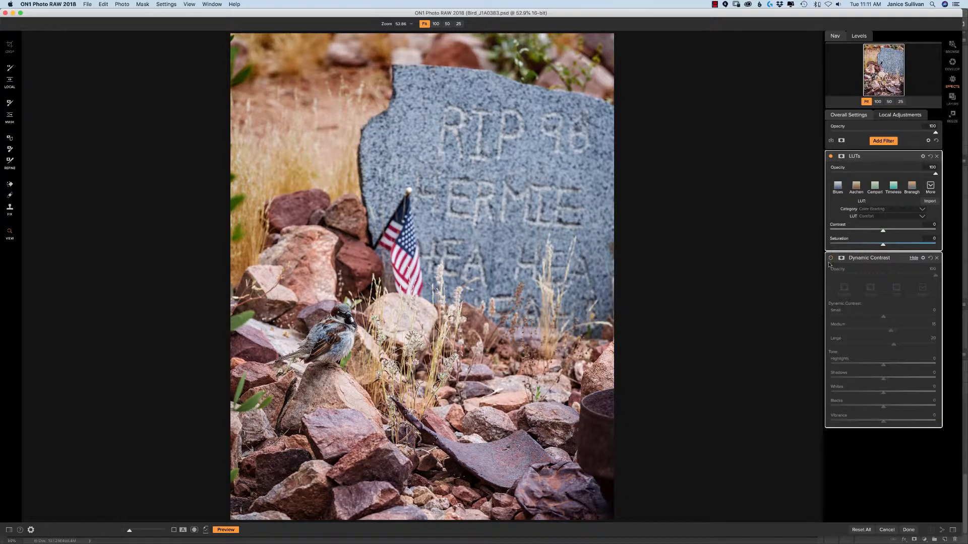
click(831, 258)
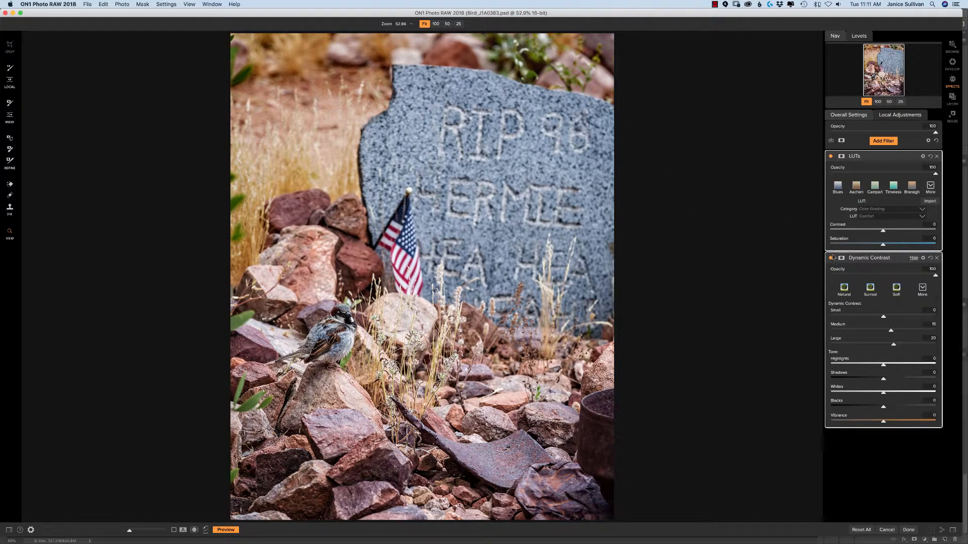
click(831, 258)
click(831, 258)
- Try the Surreal, Soft and Natural presets of the Dynamic Contrast filter and bring up its additional presets
click(871, 290)
click(896, 290)
click(845, 292)
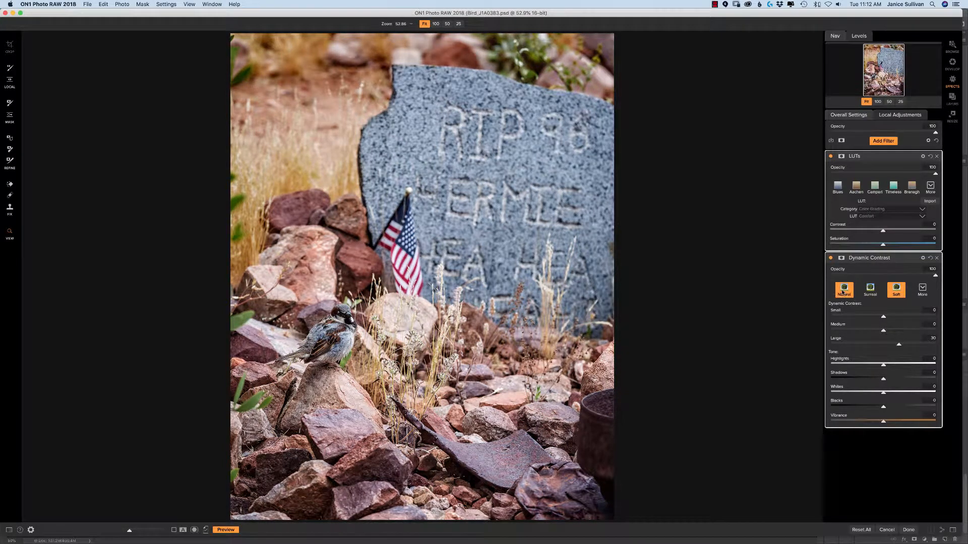
click(896, 290)
click(927, 289)
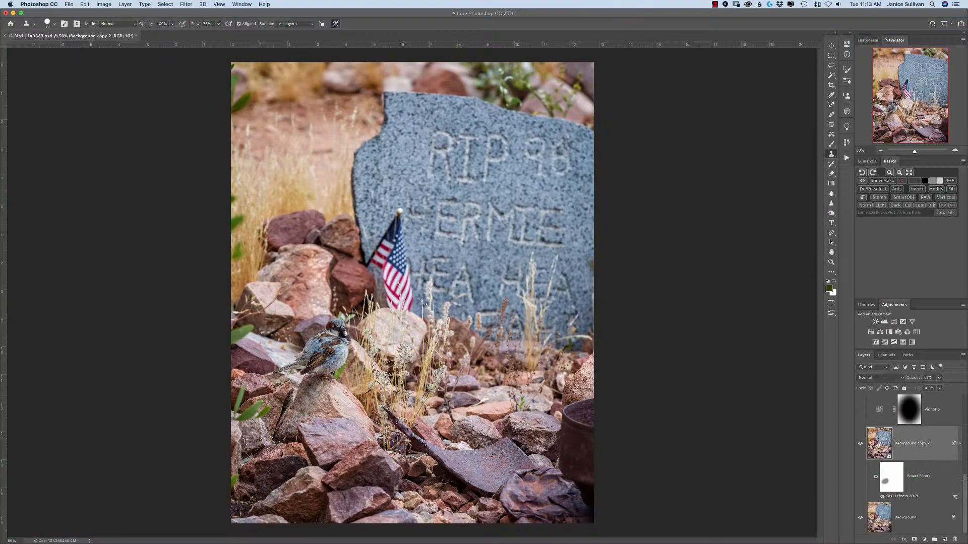
- Show and hide the Vignette layer to compare its effect, and display the Lumenzia controls
drag(962, 481, 966, 463)
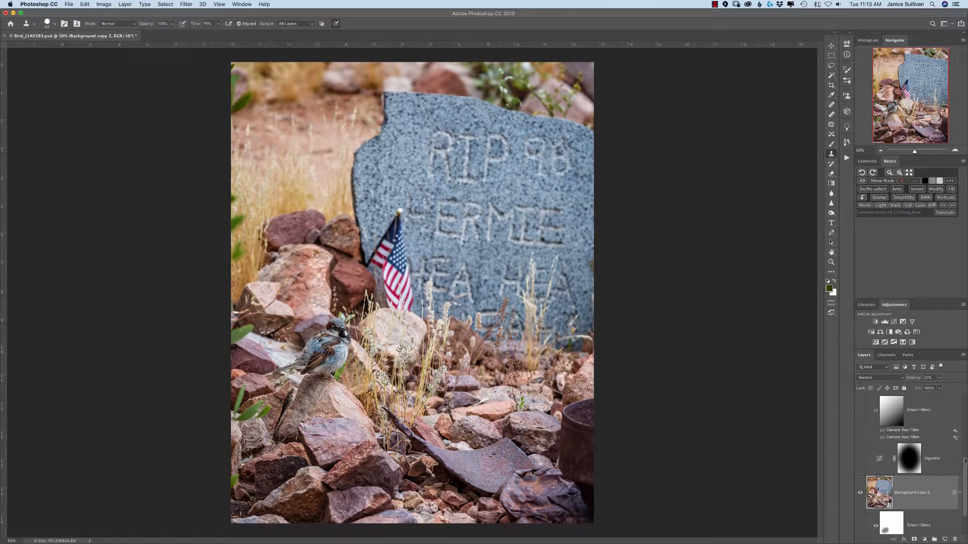
click(861, 459)
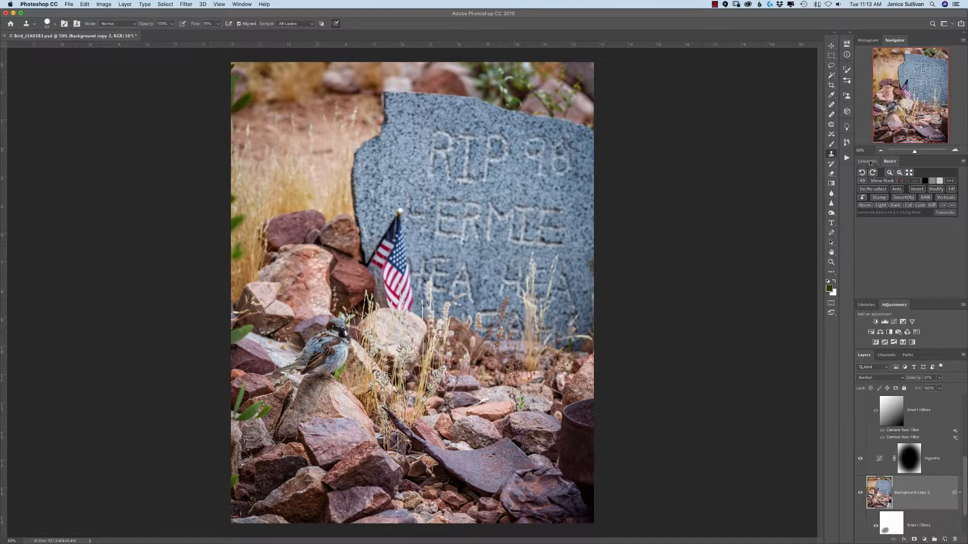
click(868, 161)
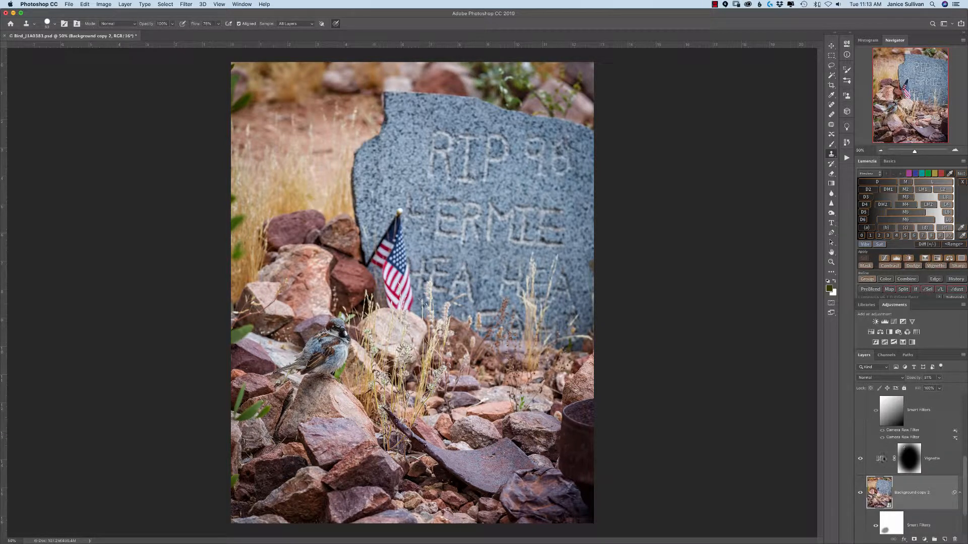
click(860, 460)
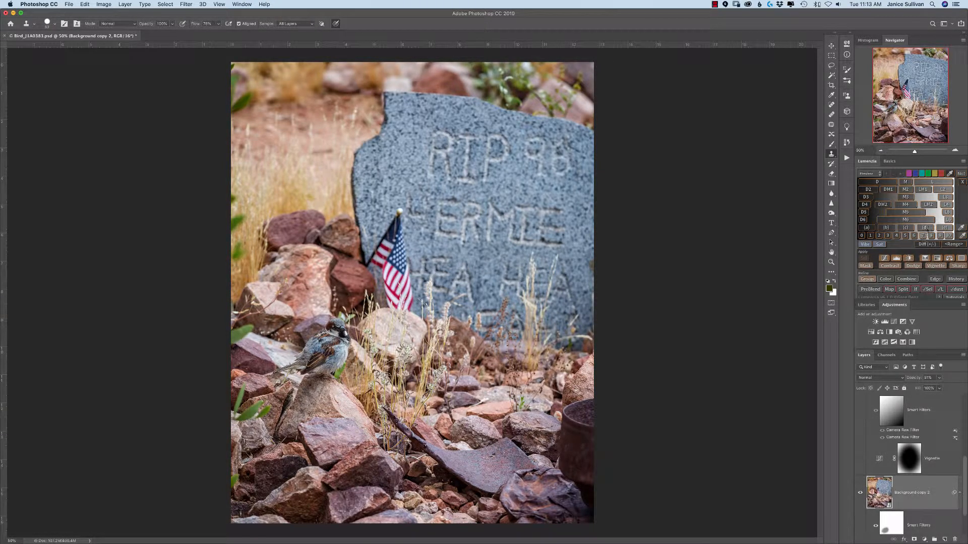
- Try adding another Lumenzia vignette above the Background copy 2 layer with a single layer mask, and reshape its Curves adjustment
click(936, 266)
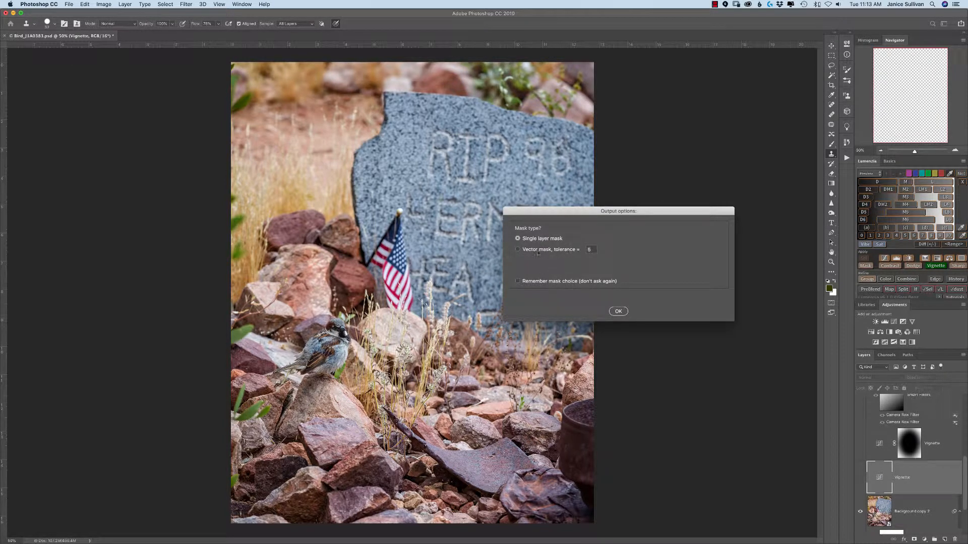
click(620, 311)
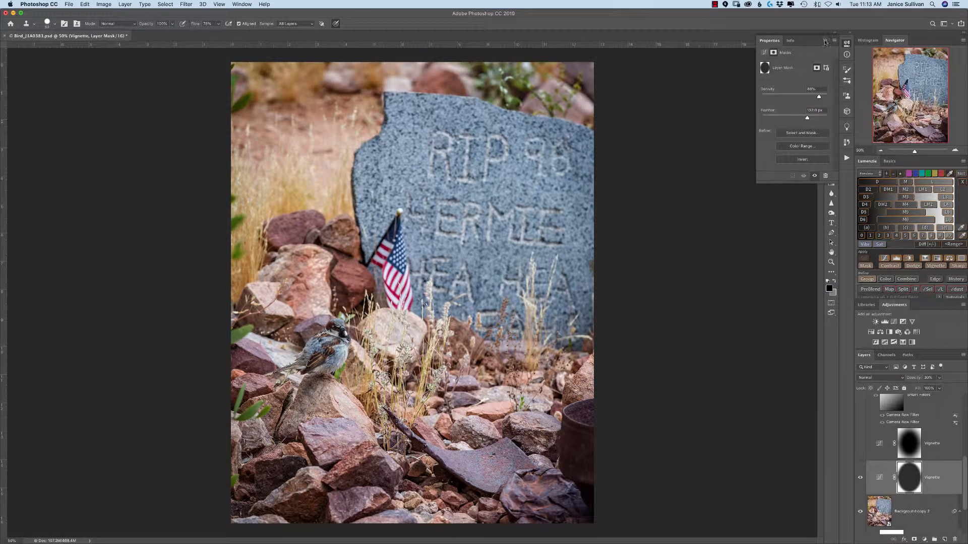
click(825, 40)
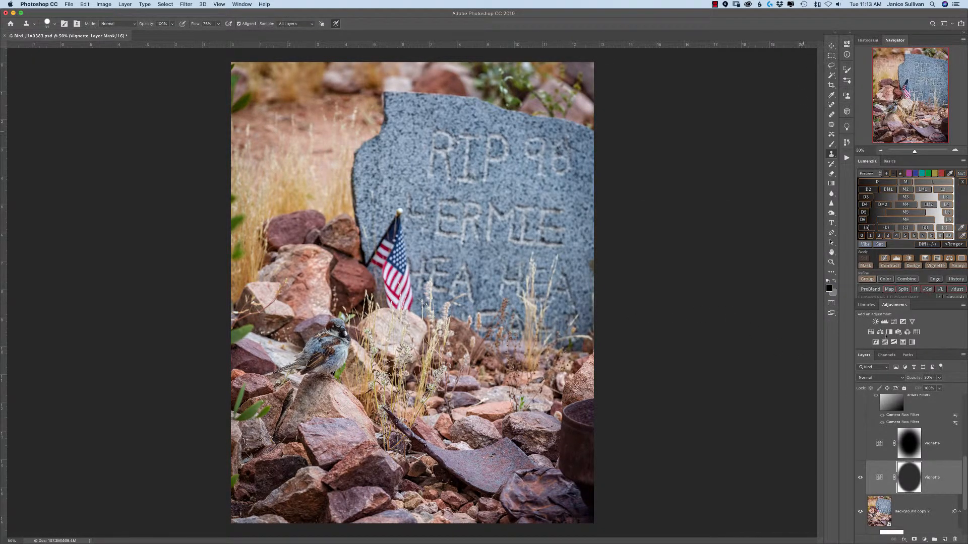
double_click(879, 477)
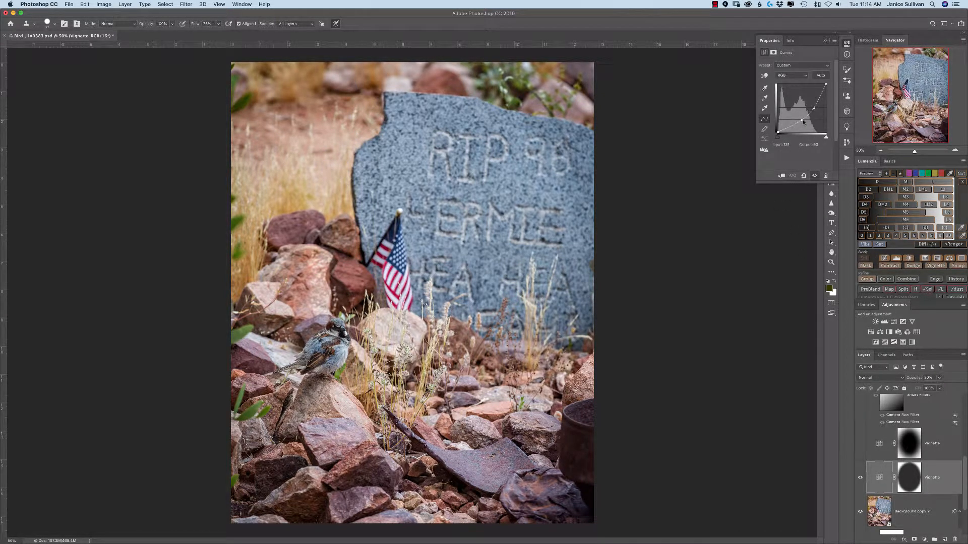
mouse_move(804, 122)
mouse_down()
mouse_move(809, 128)
mouse_move(799, 122)
mouse_up()
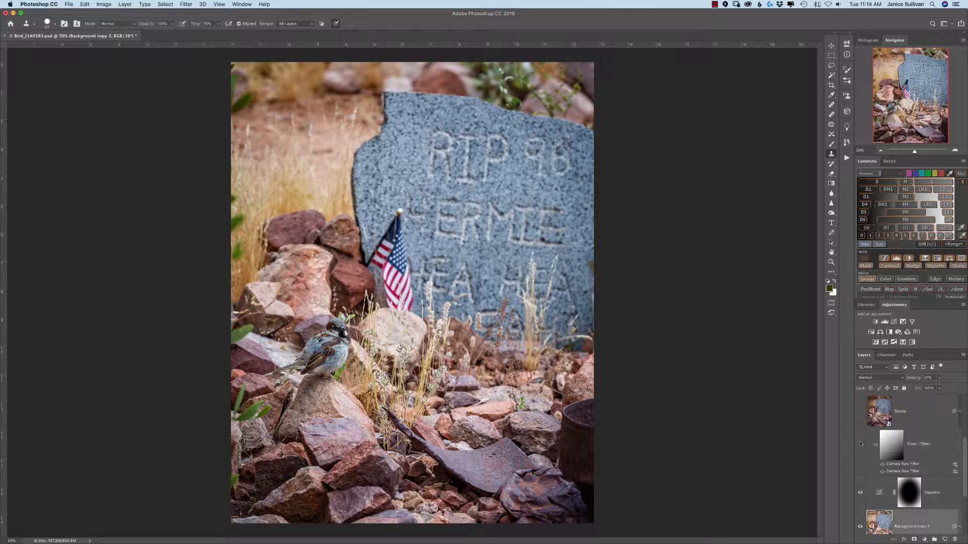
- Show the Stamp layer and compare the photo with and without its Camera Raw smart filters
click(861, 444)
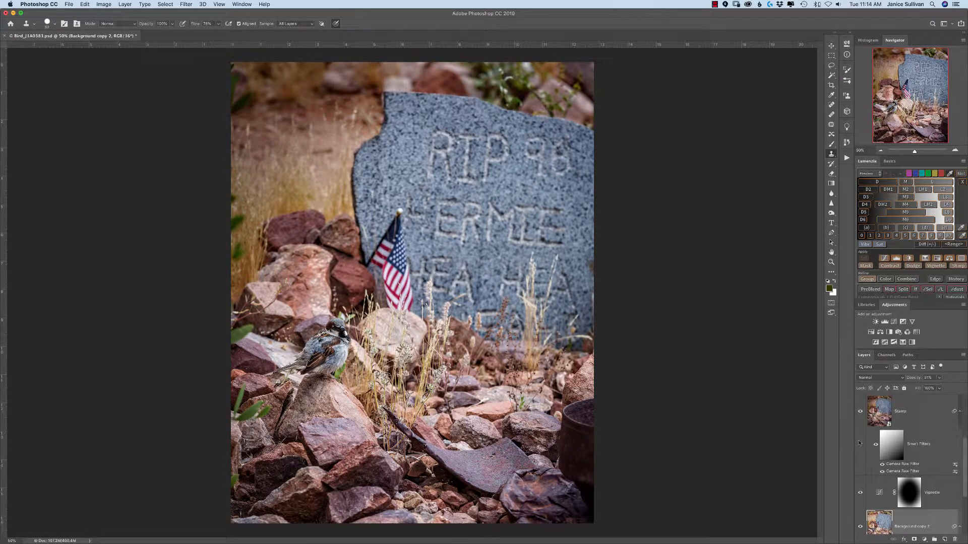
click(861, 438)
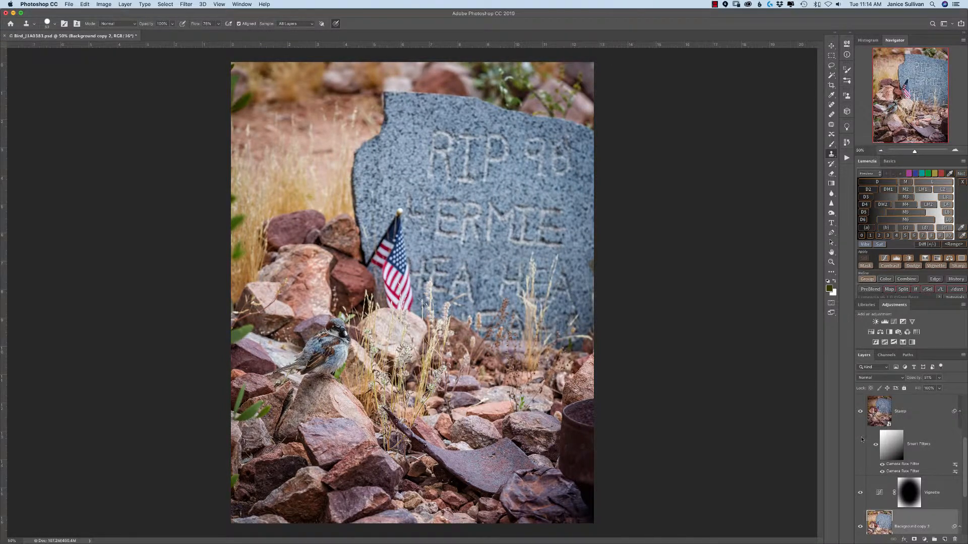
click(861, 440)
click(861, 439)
click(866, 438)
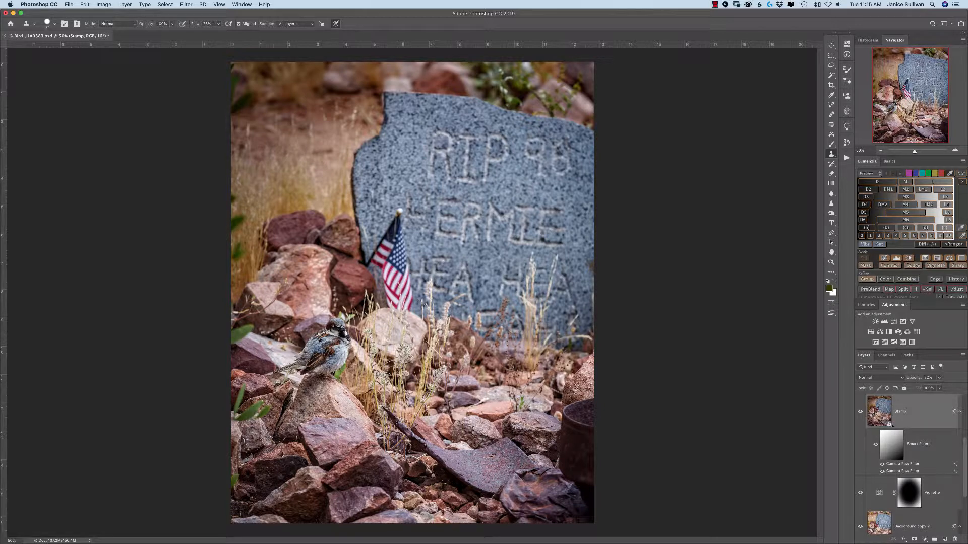
- In the Stamp layer's Camera Raw filter, set the exposure of the graduated filter over the dry grass to -1.35 and raise Shadows
double_click(913, 469)
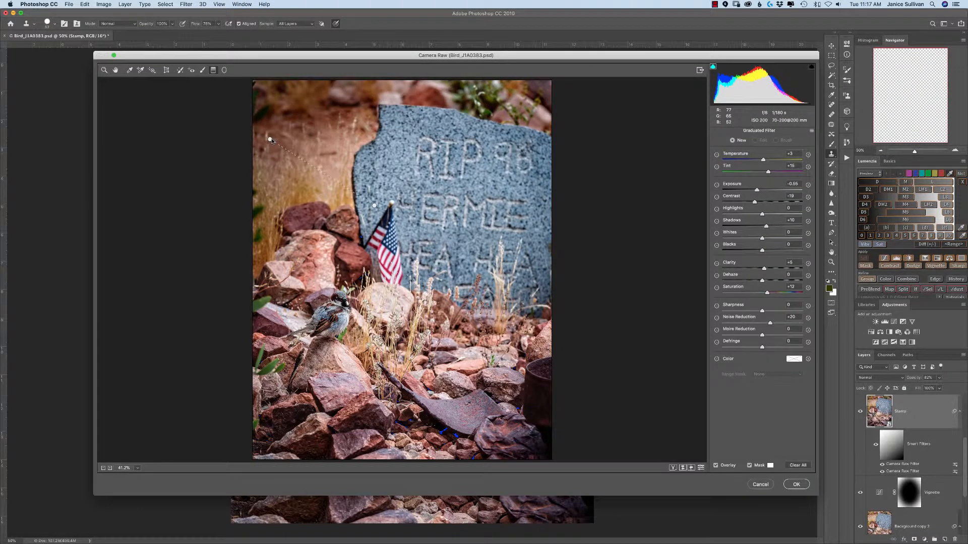
click(270, 140)
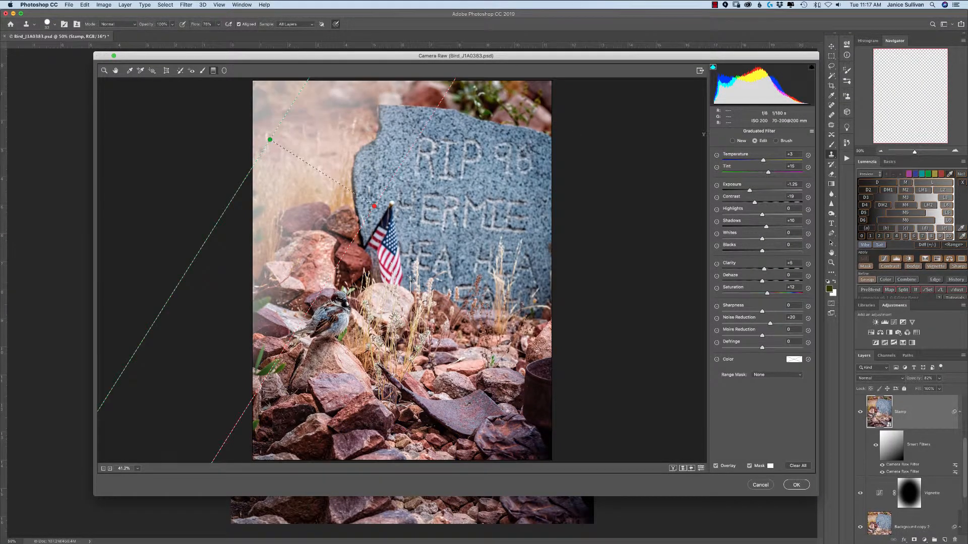
drag(750, 190, 748, 190)
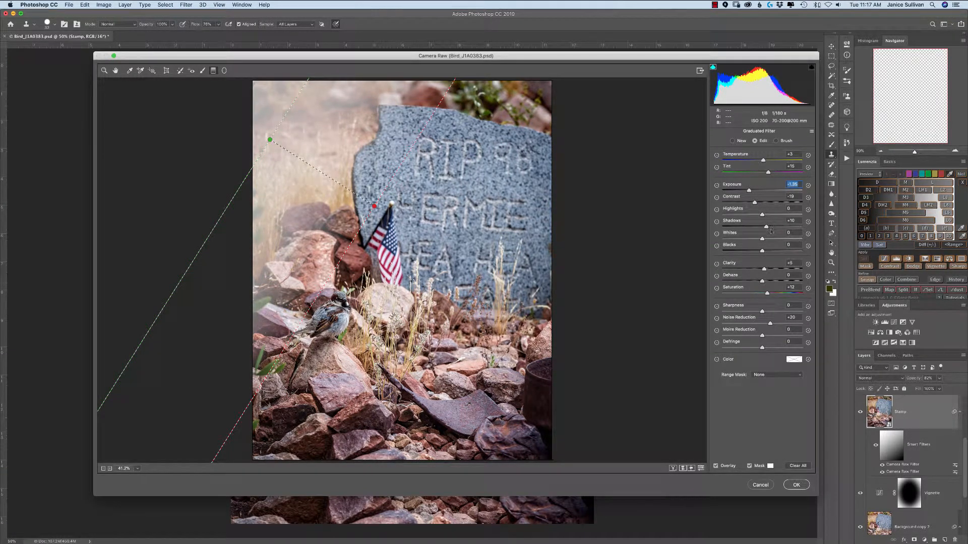
click(418, 133)
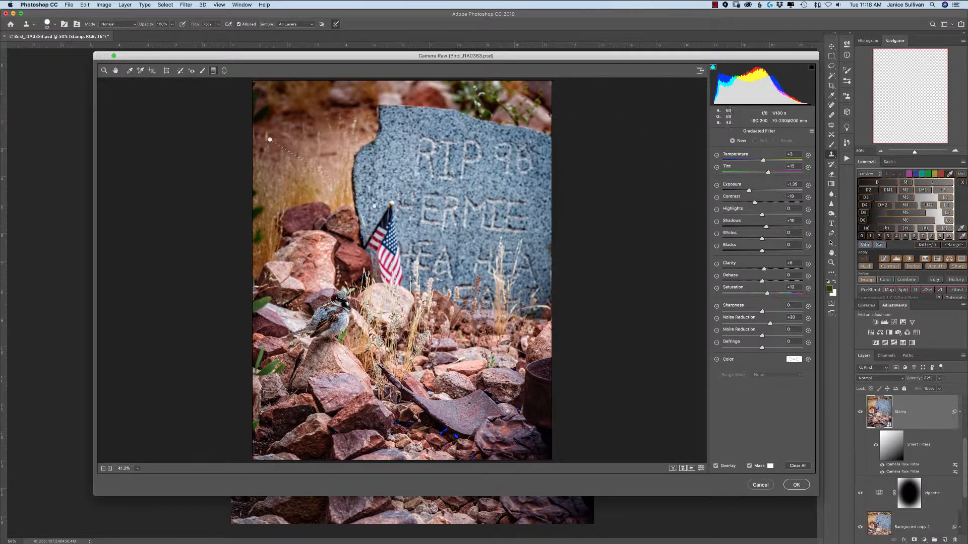
drag(766, 226, 775, 225)
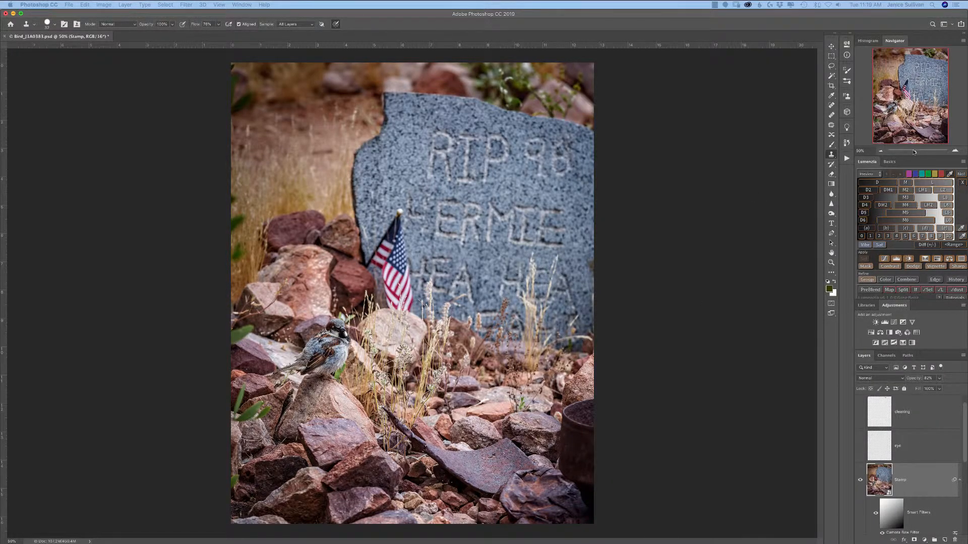
- Show the eye layer and compare the sparrow's head up close with and without it
drag(914, 151, 919, 151)
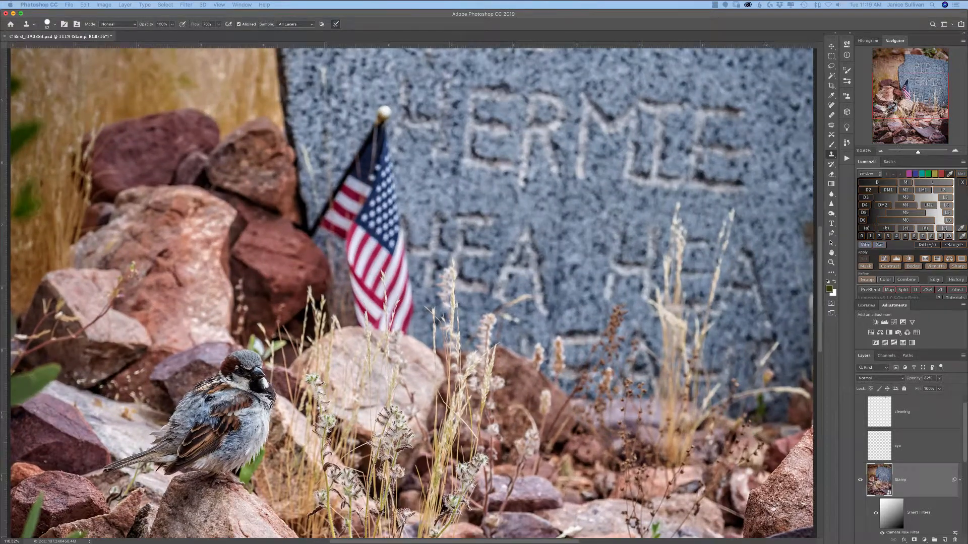
drag(893, 108, 892, 120)
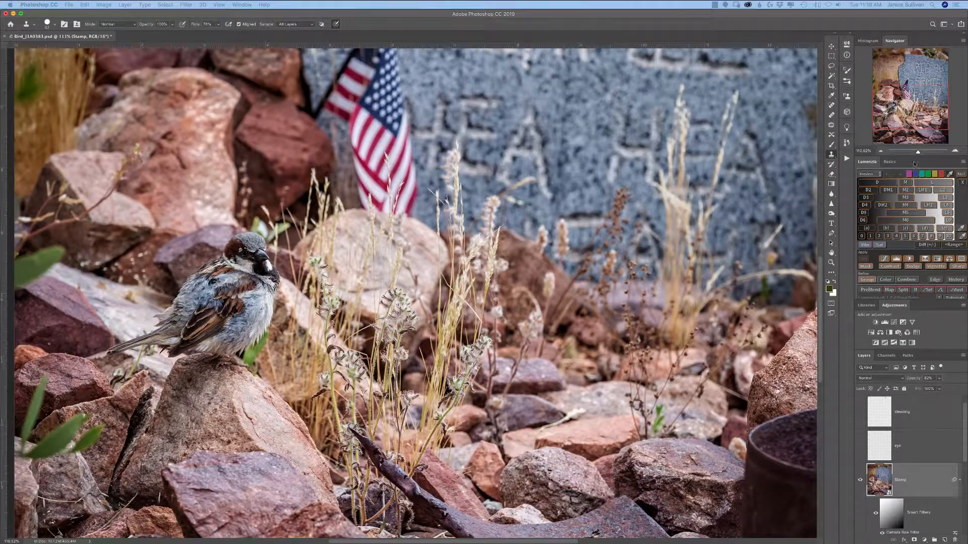
drag(917, 151, 920, 150)
drag(909, 107, 902, 112)
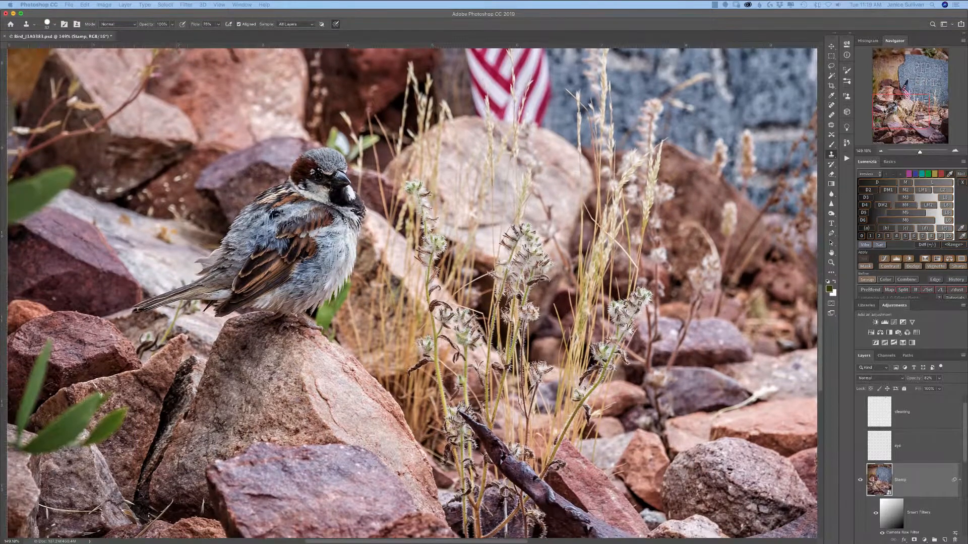
click(860, 446)
drag(919, 152, 921, 151)
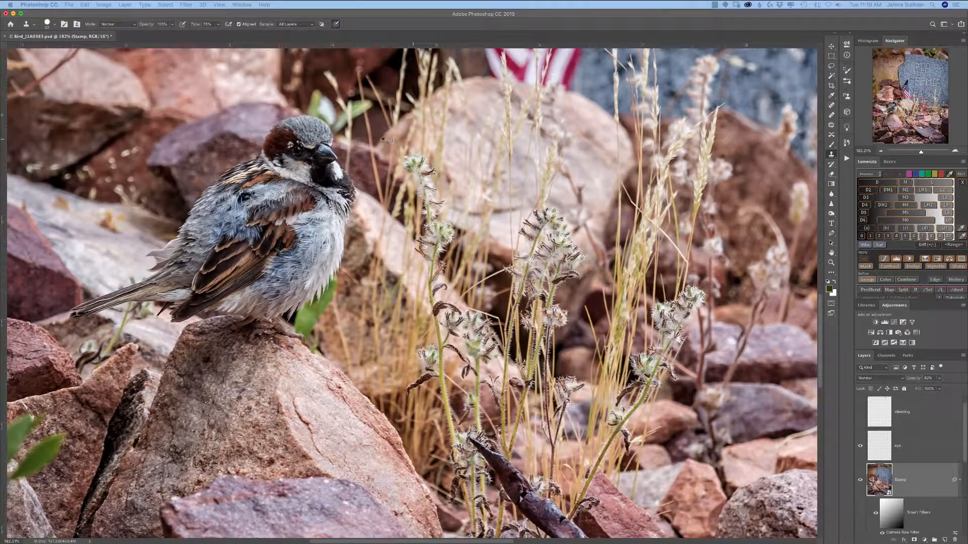
mouse_move(295, 112)
mouse_down()
mouse_move(317, 188)
mouse_move(273, 114)
mouse_up()
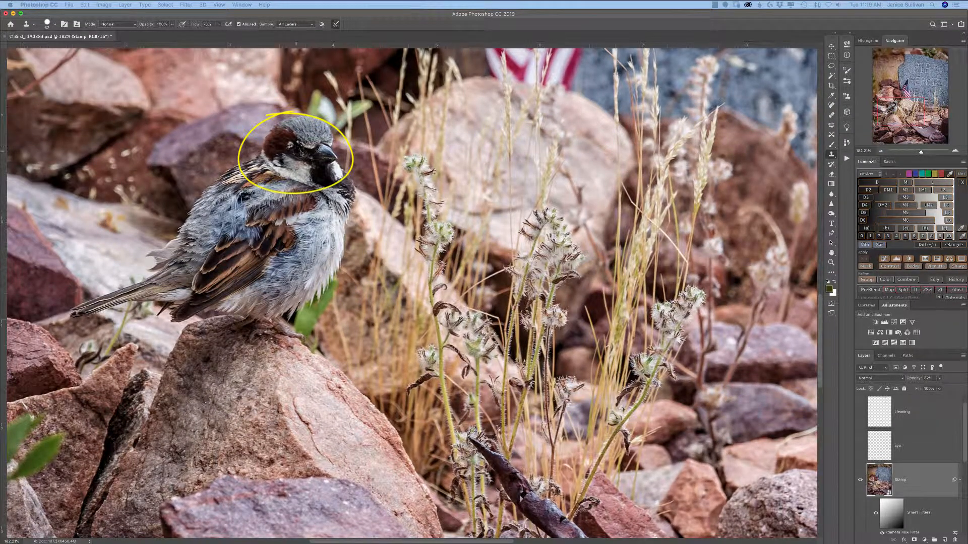
click(860, 446)
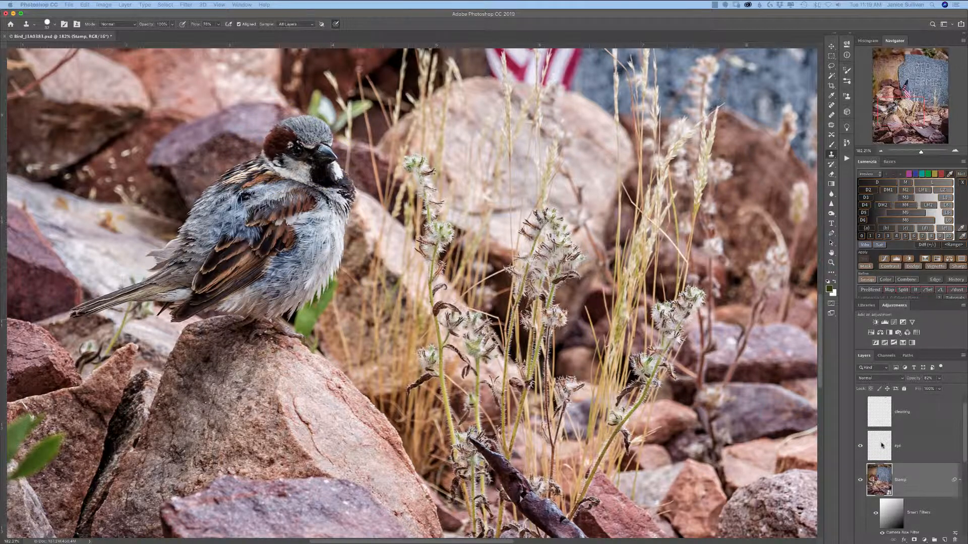
- Prepare a small, soft white brush of about 5 px on the eye layer and display the Lumenzia Basics controls
click(882, 446)
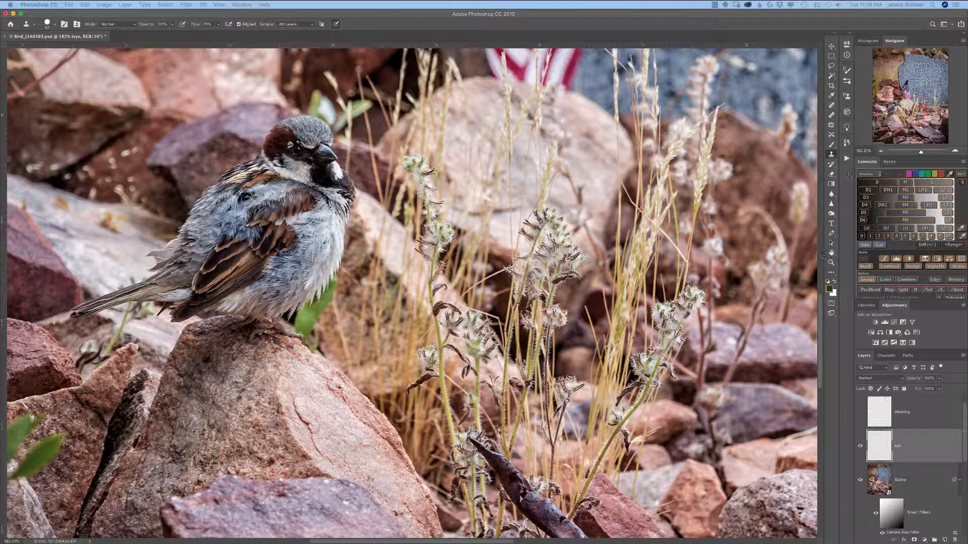
click(832, 145)
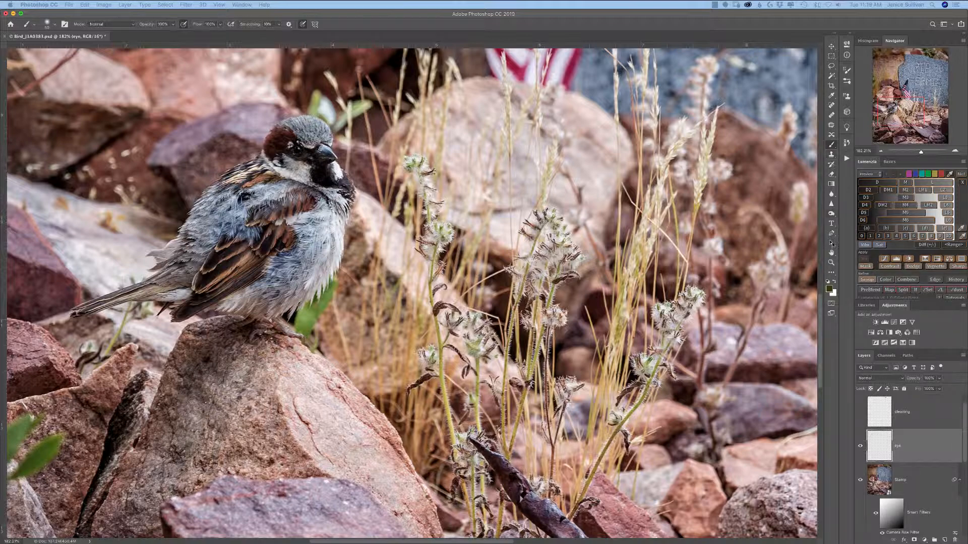
click(835, 281)
mouse_move(355, 175)
mouse_down()
mouse_move(338, 185)
mouse_move(348, 201)
mouse_up()
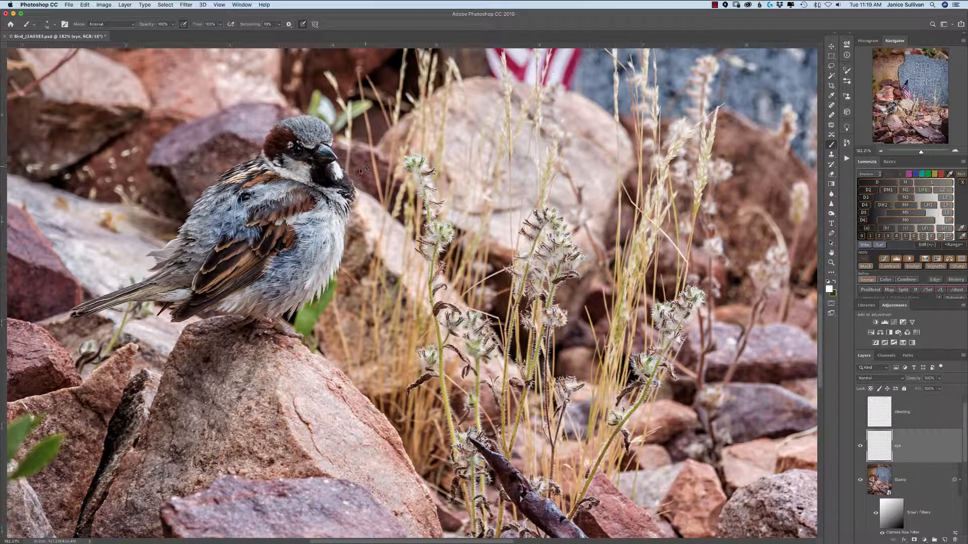
drag(361, 172, 359, 168)
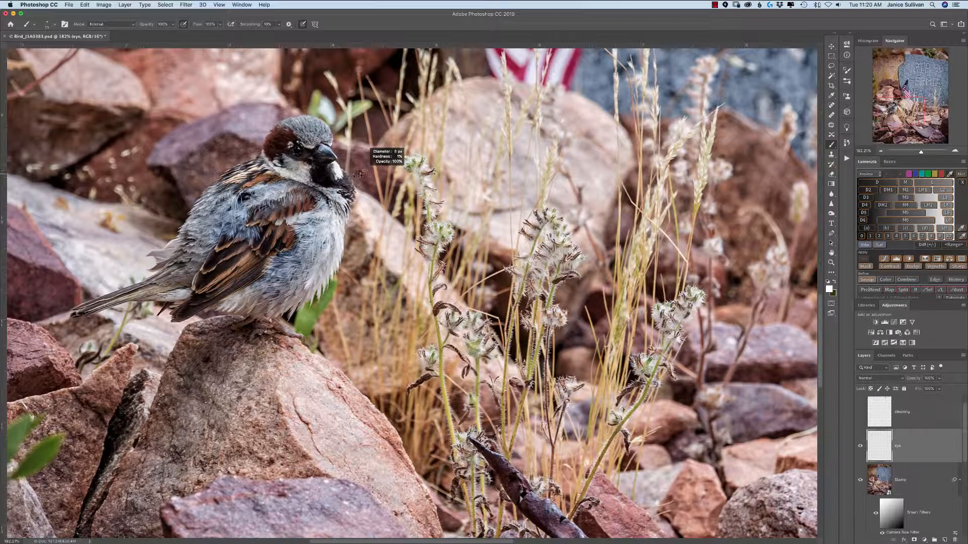
drag(360, 173, 383, 279)
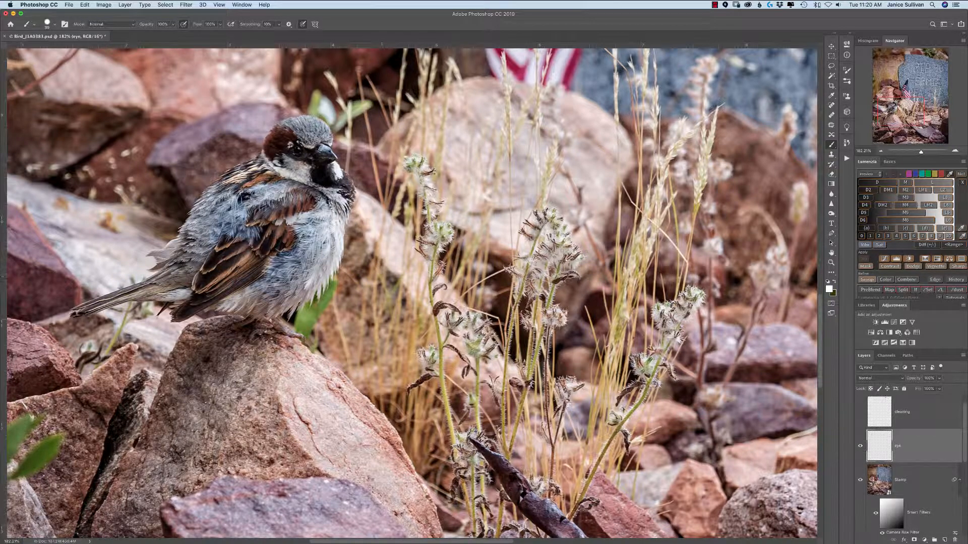
drag(352, 156, 346, 157)
click(889, 162)
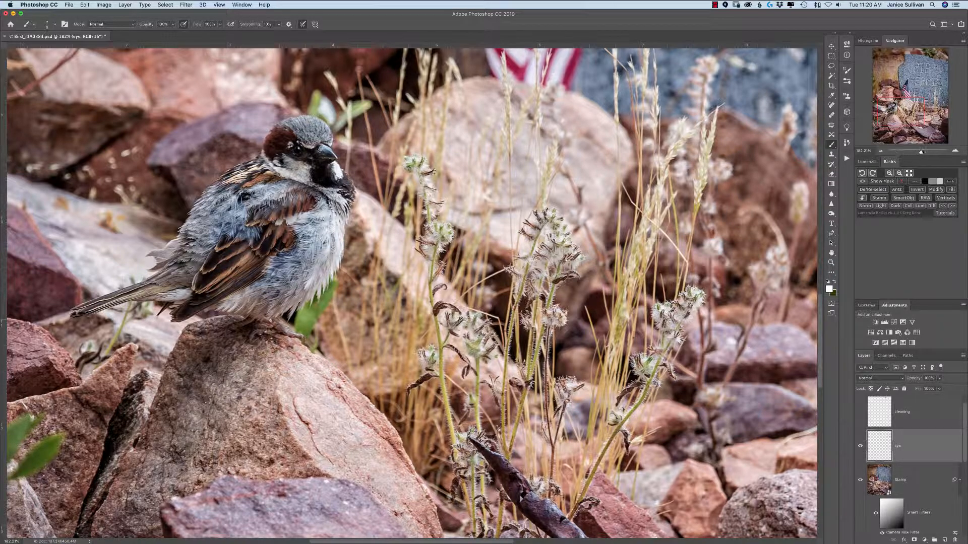
- Examine the rocks just left of the sparrow up close for distracting bright specks
drag(921, 152, 912, 152)
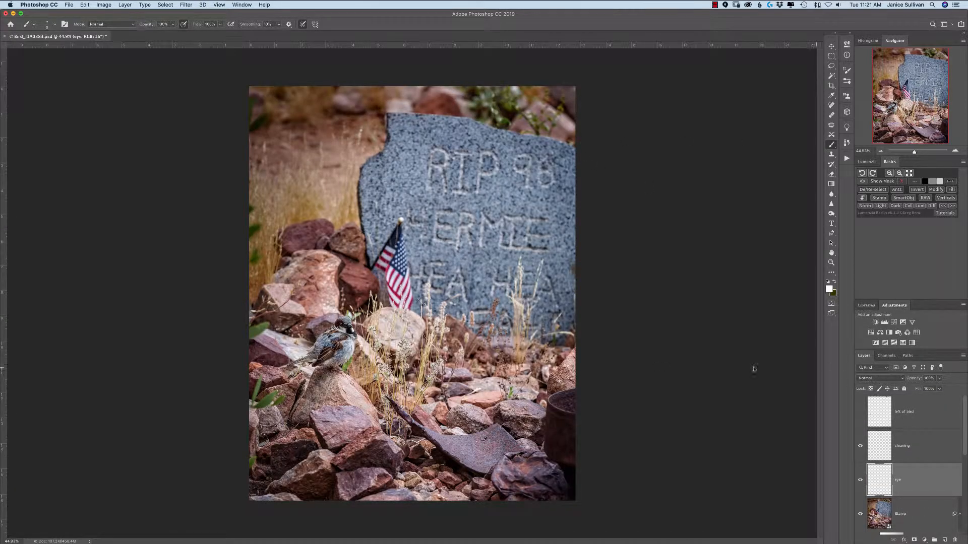
scroll(412, 293, up, 10)
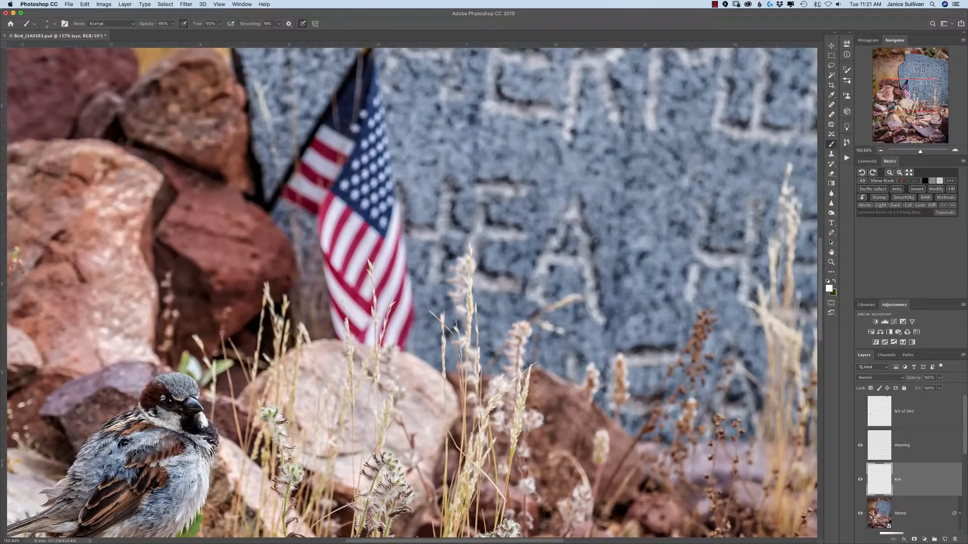
scroll(413, 293, left, 5)
scroll(412, 293, up, 2)
scroll(281, 381, down, 1)
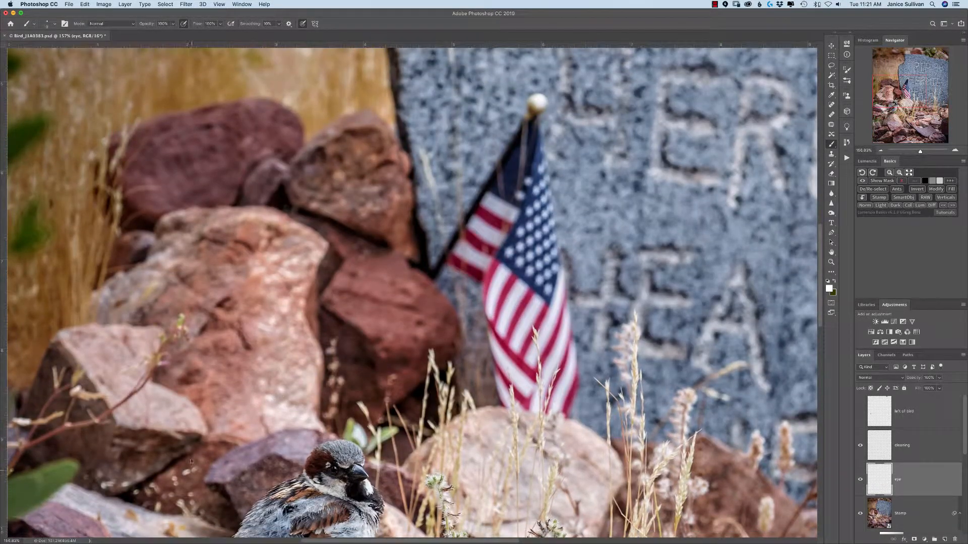
scroll(478, 185, down, 5)
scroll(478, 184, left, 5)
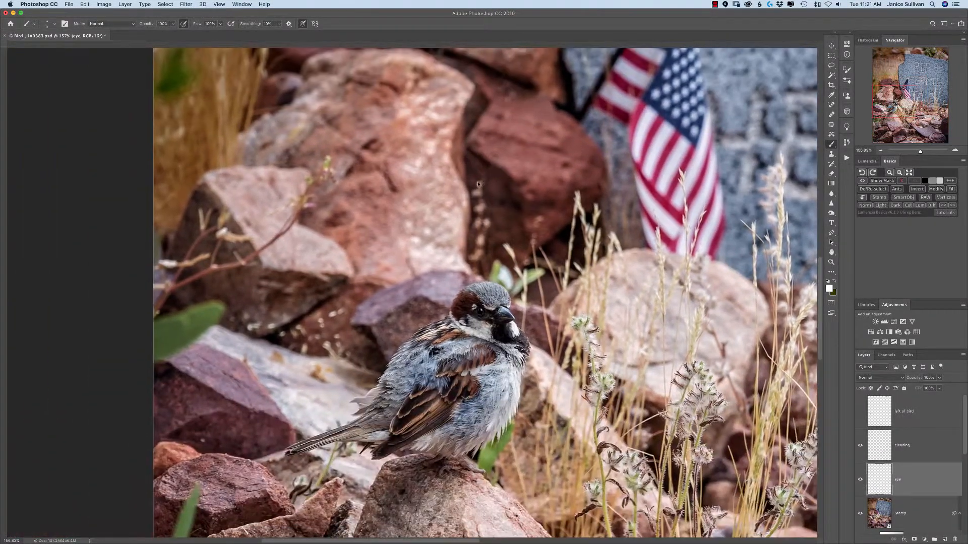
key(super+r)
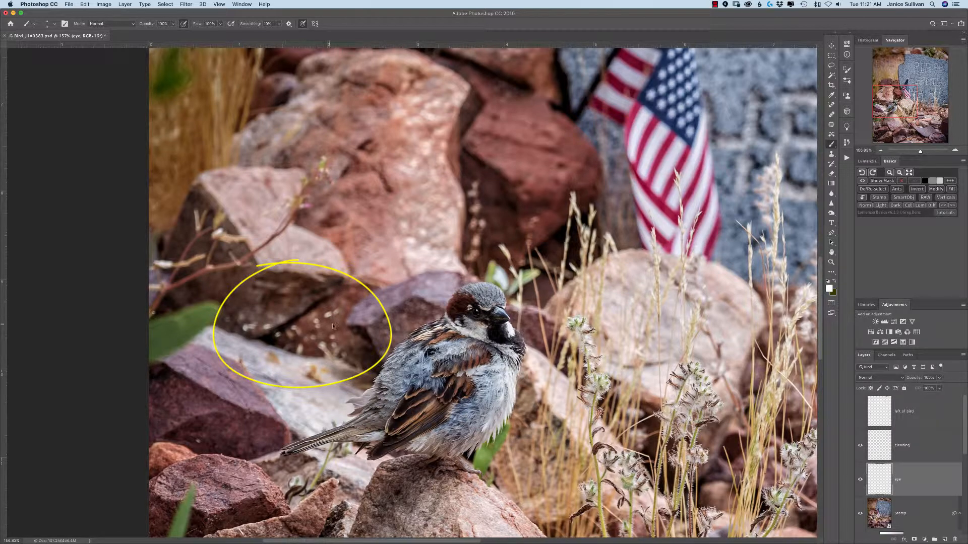
scroll(333, 326, down, 4)
scroll(332, 327, right, 2)
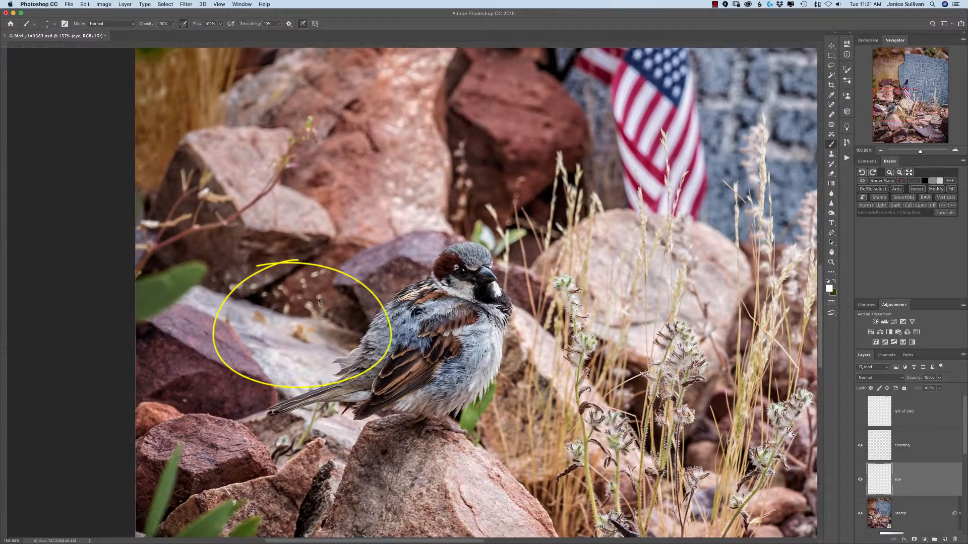
key(super+r)
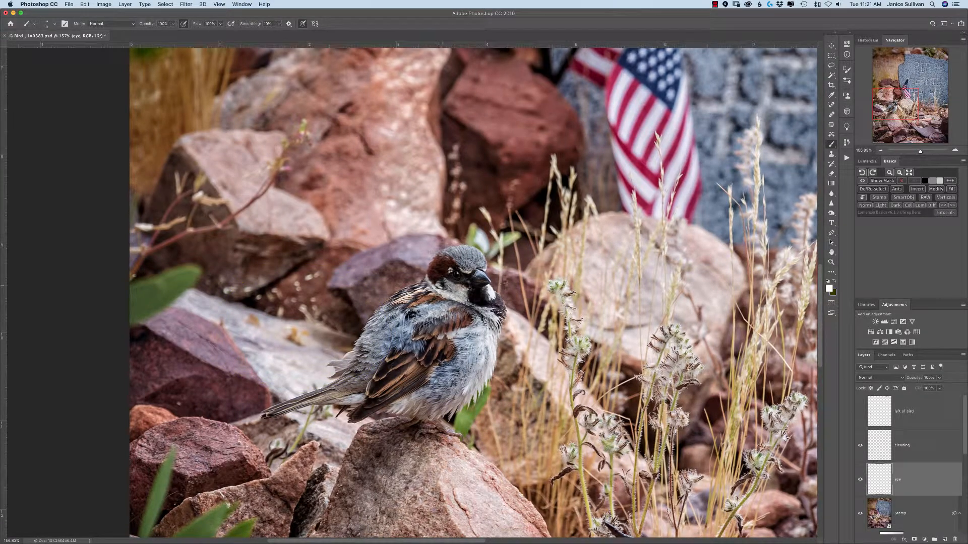
- Compare the photo with and without the left of bird layer, leave it shown and selected, and view the whole image
click(860, 412)
click(860, 412)
click(861, 412)
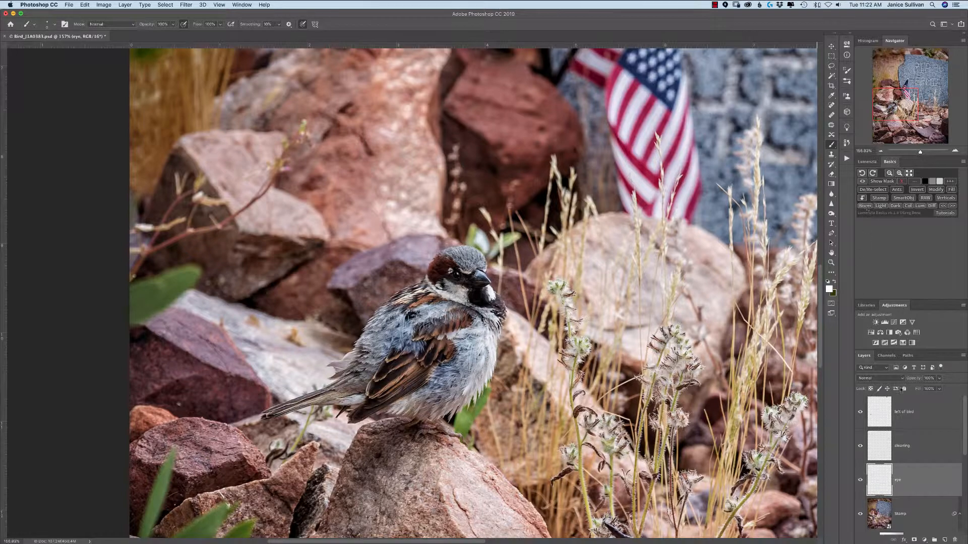
click(911, 415)
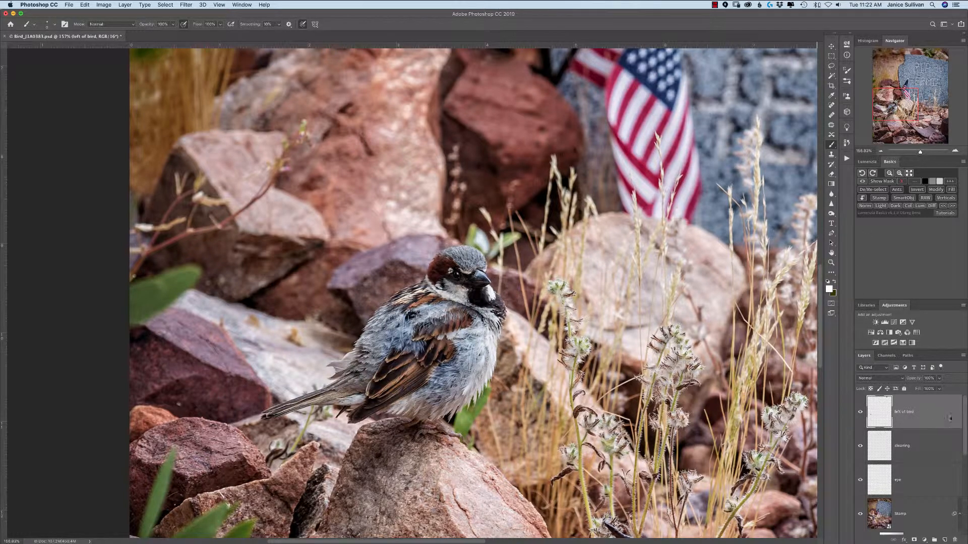
key(super+0)
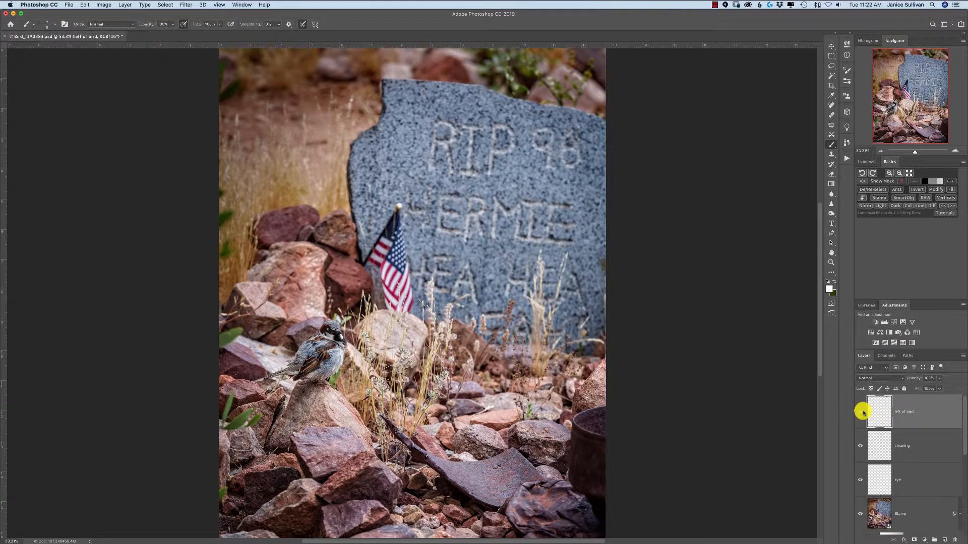
- Hide the left of bird layer and show it again to recheck its effect on the whole image
click(860, 412)
click(860, 412)
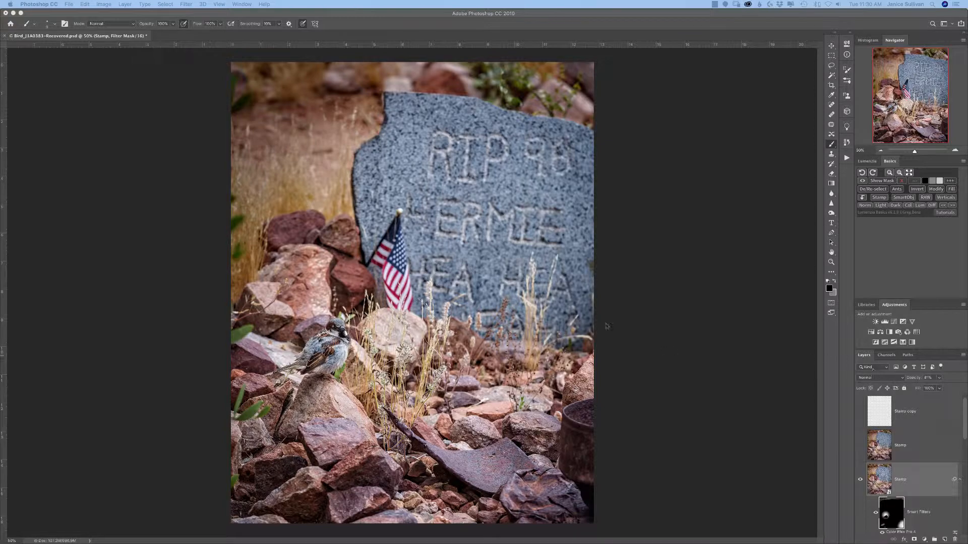
- View the sparrow up close and toggle the upper Stamp and Stamp copy layers to compare their effect
drag(914, 151, 919, 150)
scroll(736, 158, down, 5)
scroll(736, 158, left, 5)
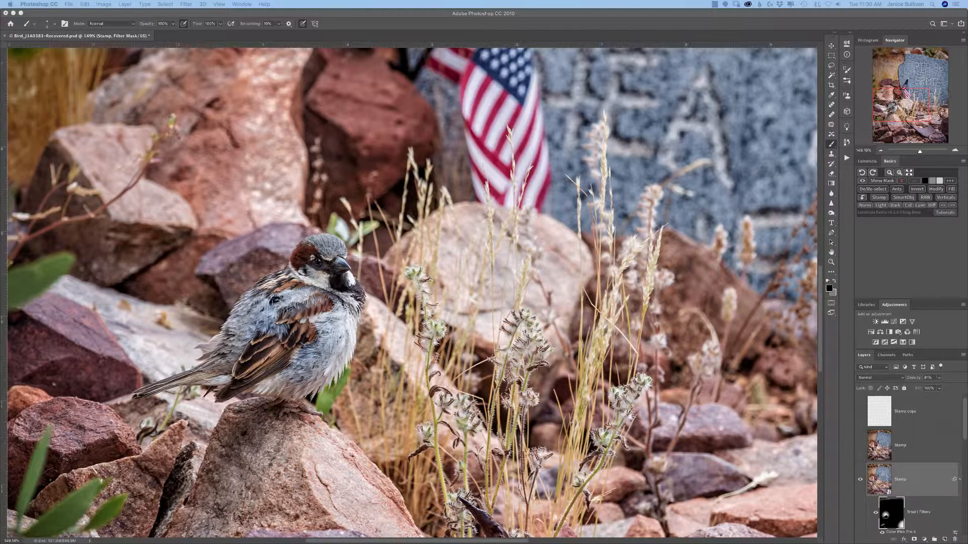
click(860, 446)
click(860, 411)
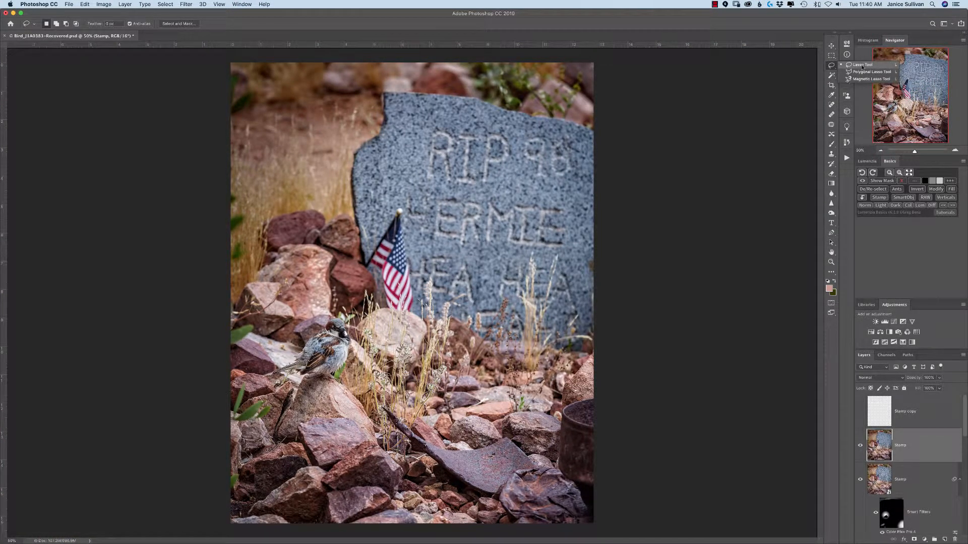
- Select the bright white spot just below the sparrow's beak with the Lasso tool on the upper Stamp layer
click(862, 65)
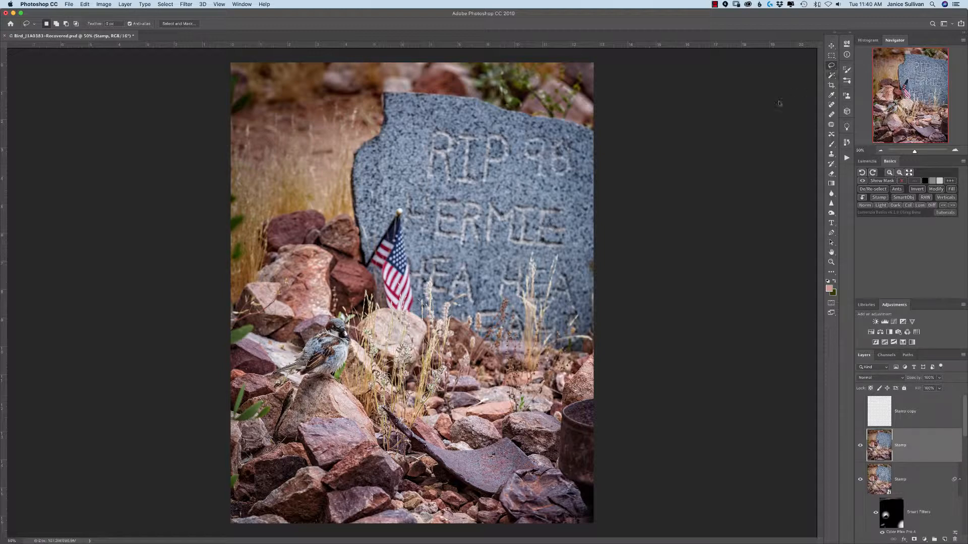
drag(915, 152, 923, 152)
drag(915, 100, 860, 112)
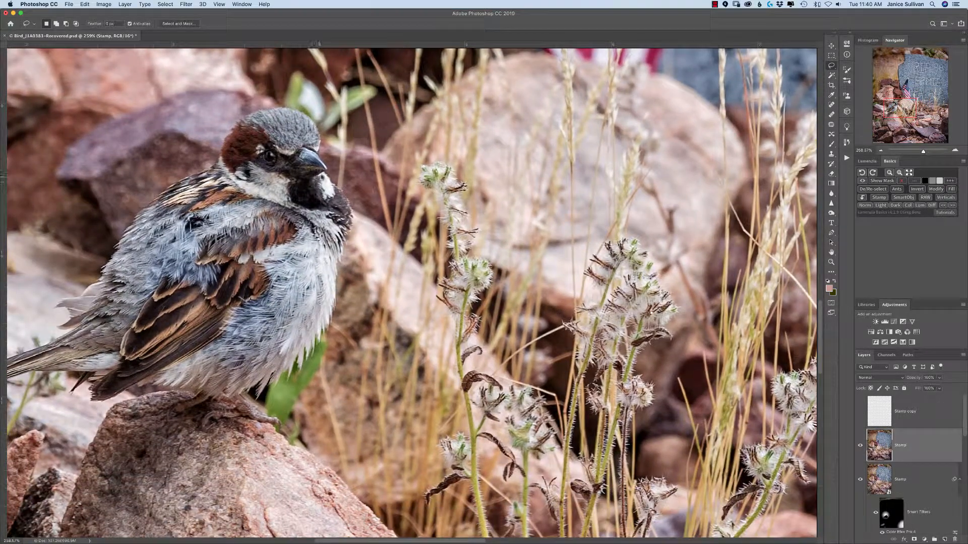
mouse_move(321, 135)
mouse_down()
mouse_move(275, 211)
mouse_move(388, 172)
mouse_move(293, 138)
mouse_up()
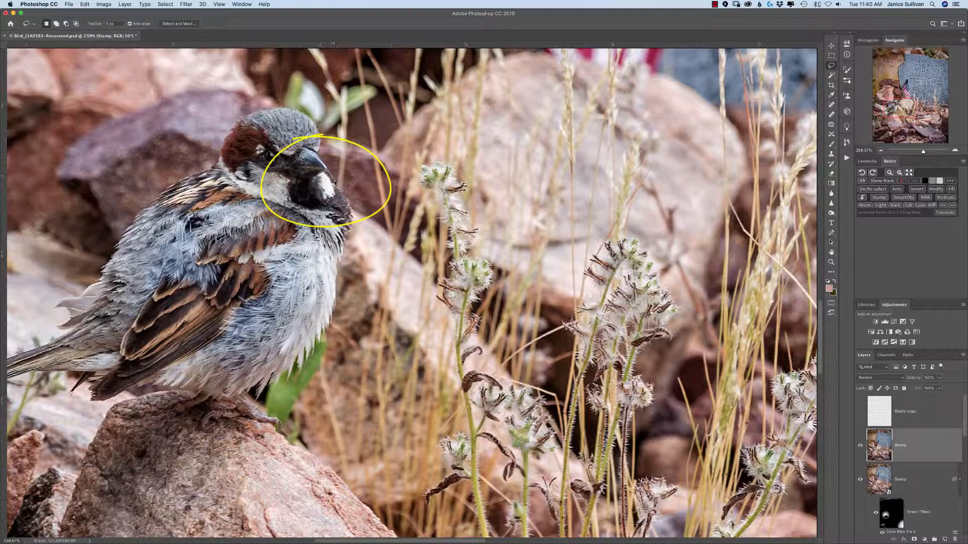
mouse_move(334, 202)
mouse_down()
mouse_move(314, 197)
mouse_move(320, 174)
mouse_up()
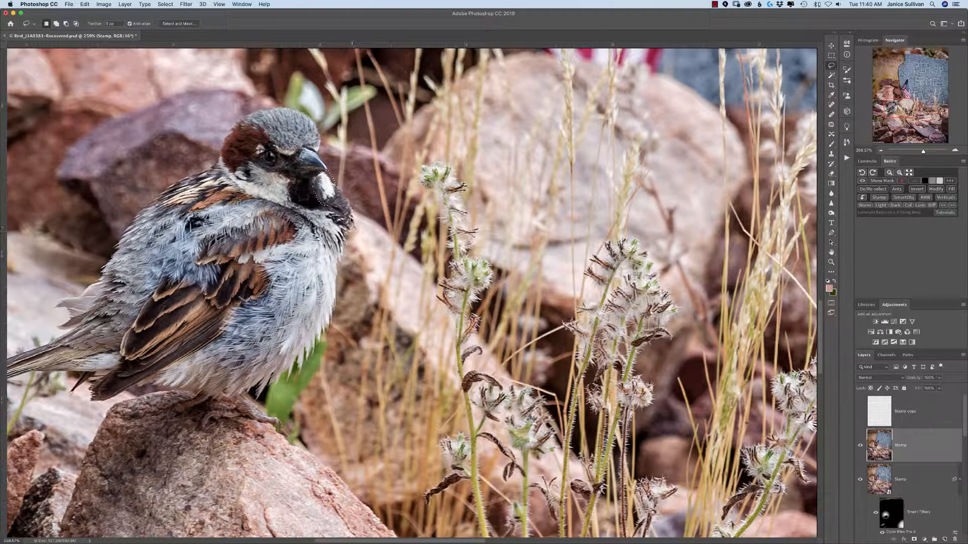
- Start Content-Aware Fill on the selected spot and subtract the background beside the sparrow's beak and chest from the sampling area
click(85, 4)
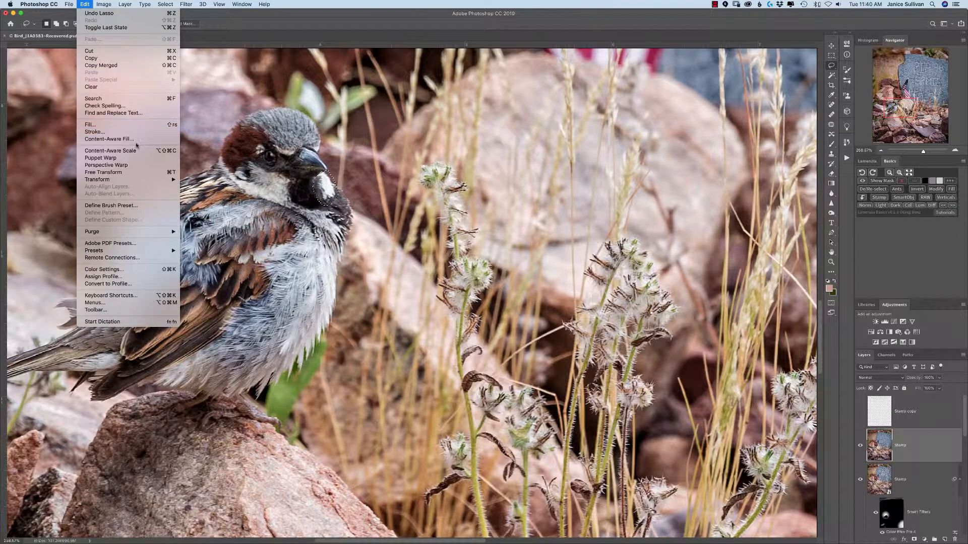
click(134, 139)
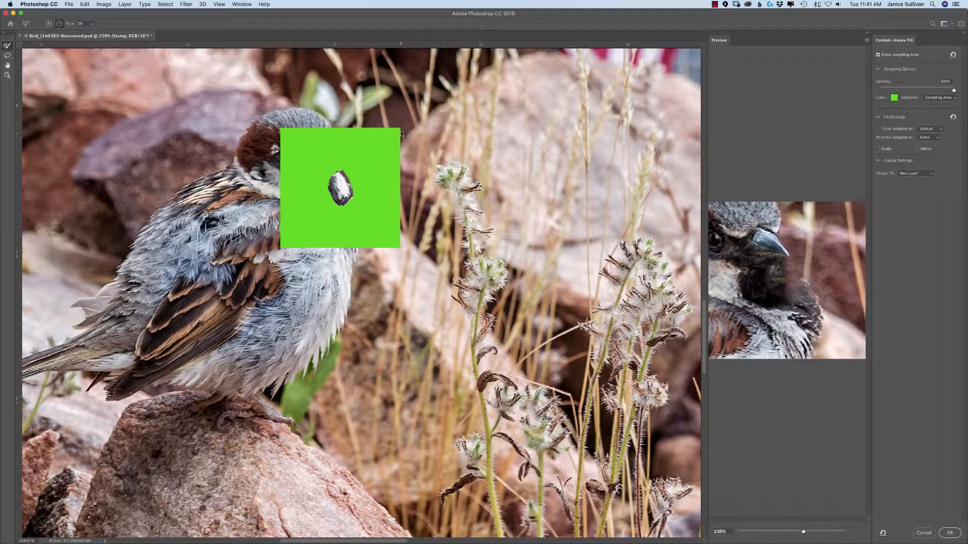
mouse_move(386, 127)
mouse_down()
mouse_move(367, 135)
mouse_move(393, 162)
mouse_move(349, 132)
mouse_move(344, 141)
mouse_move(378, 159)
mouse_up()
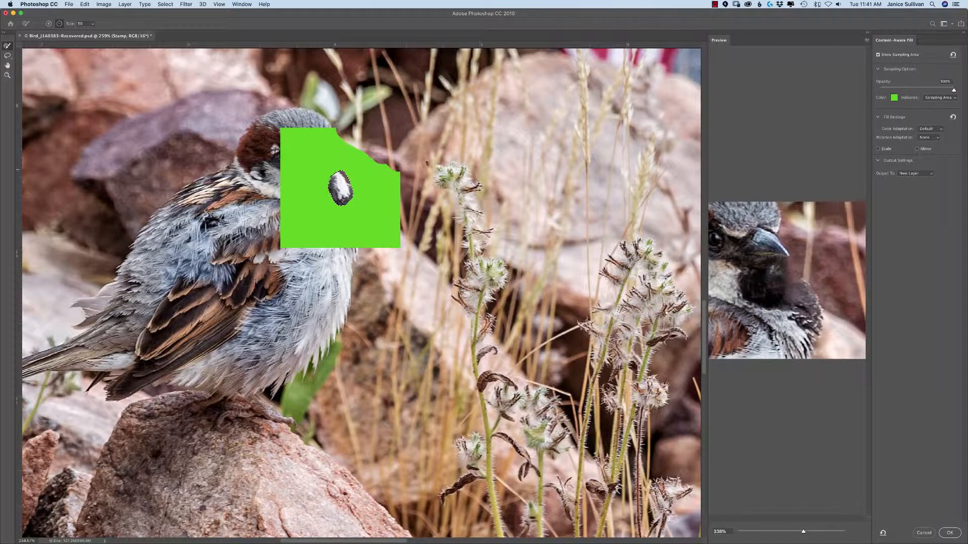
mouse_move(381, 161)
mouse_down()
mouse_move(399, 193)
mouse_move(405, 235)
mouse_move(355, 153)
mouse_up()
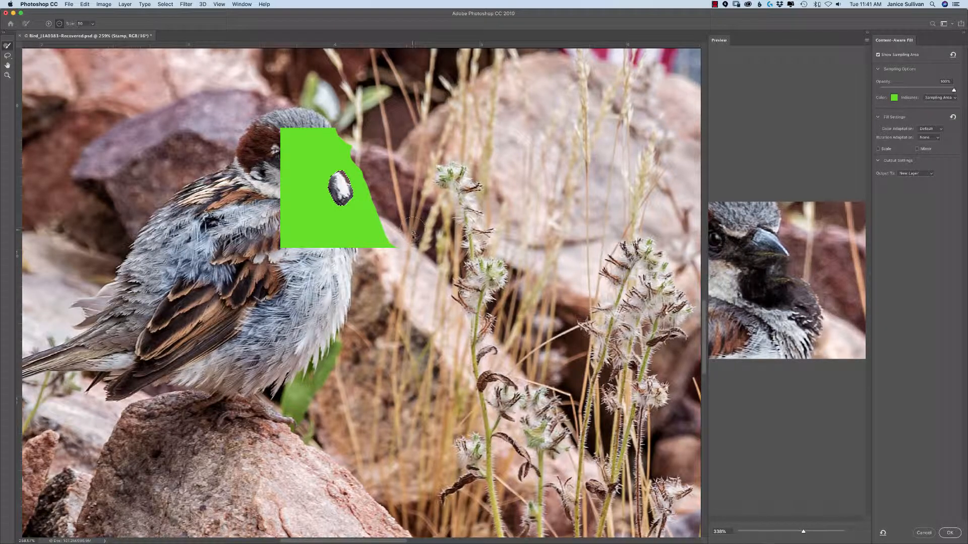
mouse_move(403, 237)
mouse_down()
mouse_move(376, 215)
mouse_move(374, 231)
mouse_move(373, 170)
mouse_up()
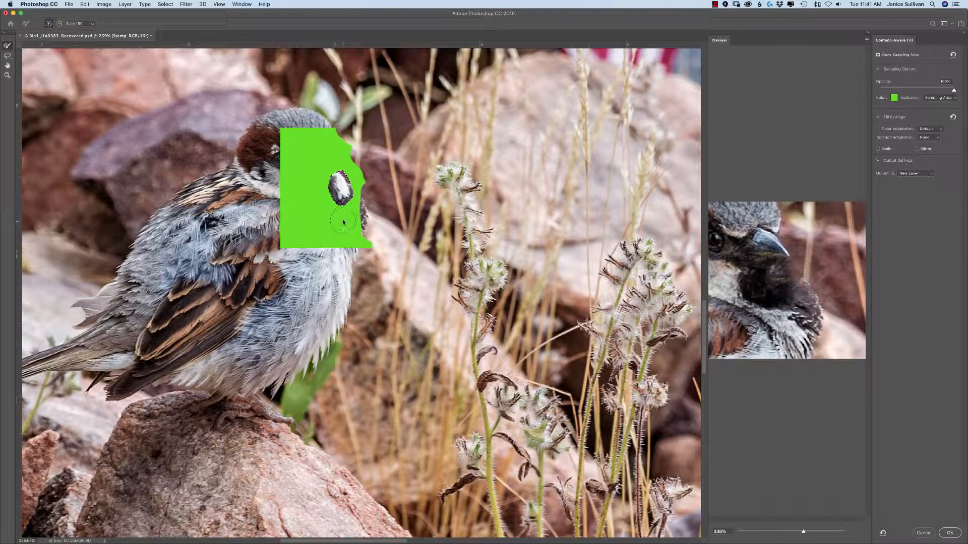
key(alt)
mouse_move(366, 219)
mouse_down()
mouse_move(366, 229)
mouse_move(344, 131)
mouse_move(366, 183)
mouse_up()
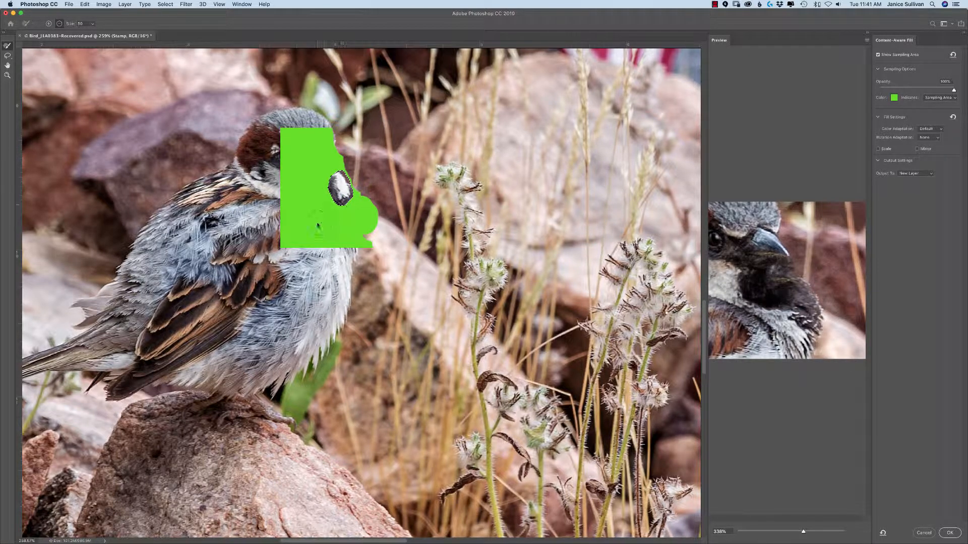
mouse_move(279, 126)
mouse_down()
mouse_move(279, 147)
mouse_move(340, 132)
mouse_move(328, 151)
mouse_move(291, 164)
mouse_move(292, 191)
mouse_move(305, 171)
mouse_up()
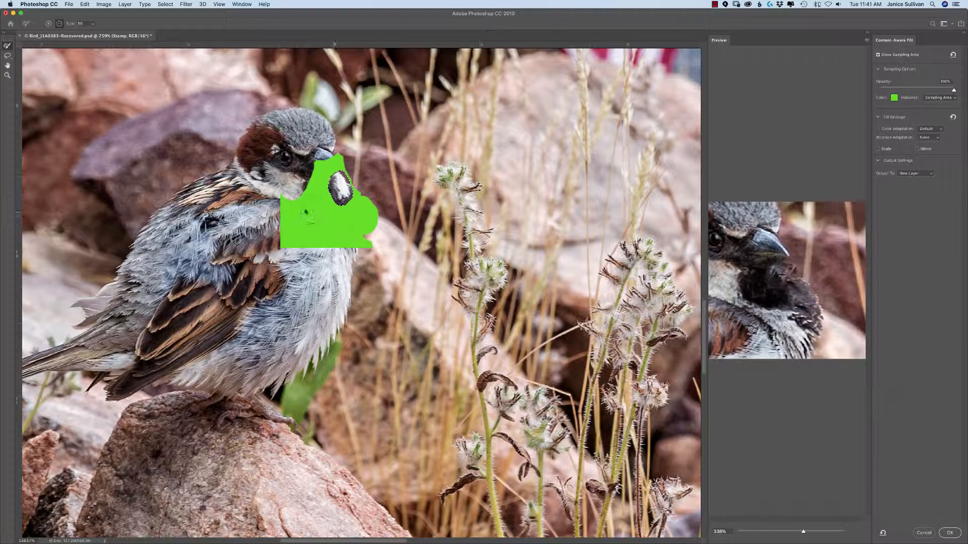
key(super+z)
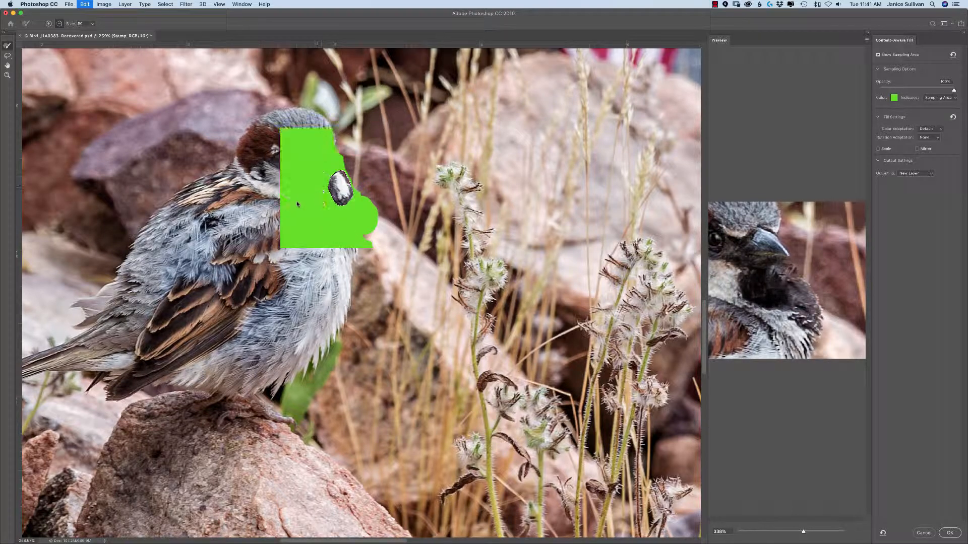
mouse_move(282, 206)
mouse_down()
mouse_move(297, 237)
mouse_move(284, 239)
mouse_move(310, 212)
mouse_move(329, 224)
mouse_move(337, 258)
mouse_up()
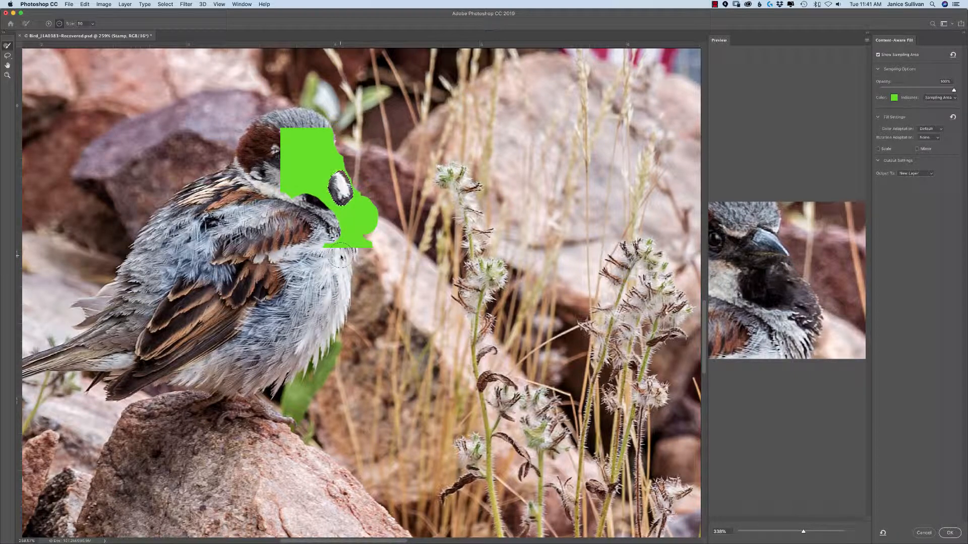
key(super+z)
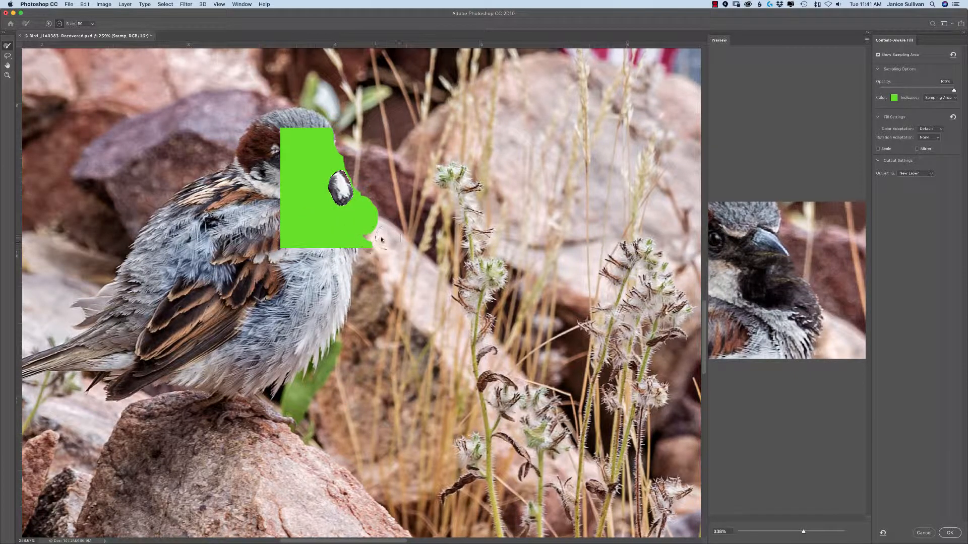
- Subtract the light chest feathers and the edge of the face from the sampling area, and apply the fill to a new layer
mouse_move(357, 236)
mouse_down()
mouse_move(315, 218)
mouse_move(371, 230)
mouse_move(371, 249)
mouse_move(378, 243)
mouse_move(368, 247)
mouse_up()
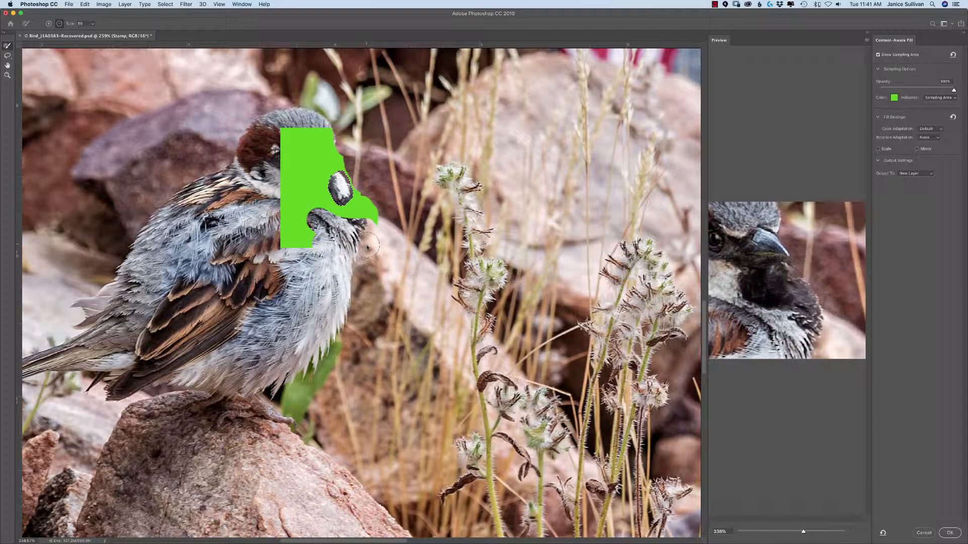
mouse_move(313, 215)
mouse_down()
mouse_move(297, 194)
mouse_move(290, 227)
mouse_move(303, 247)
mouse_move(330, 245)
mouse_up()
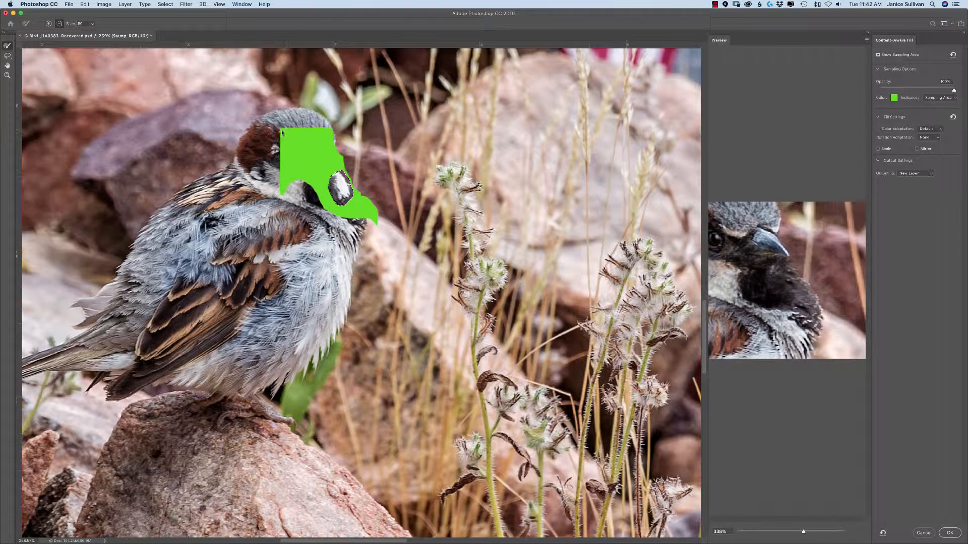
drag(281, 132, 285, 158)
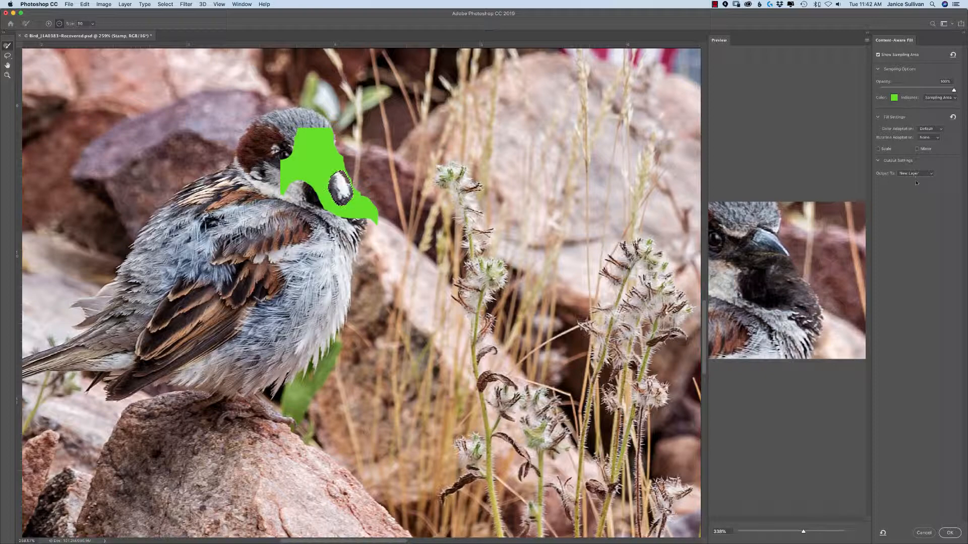
click(949, 533)
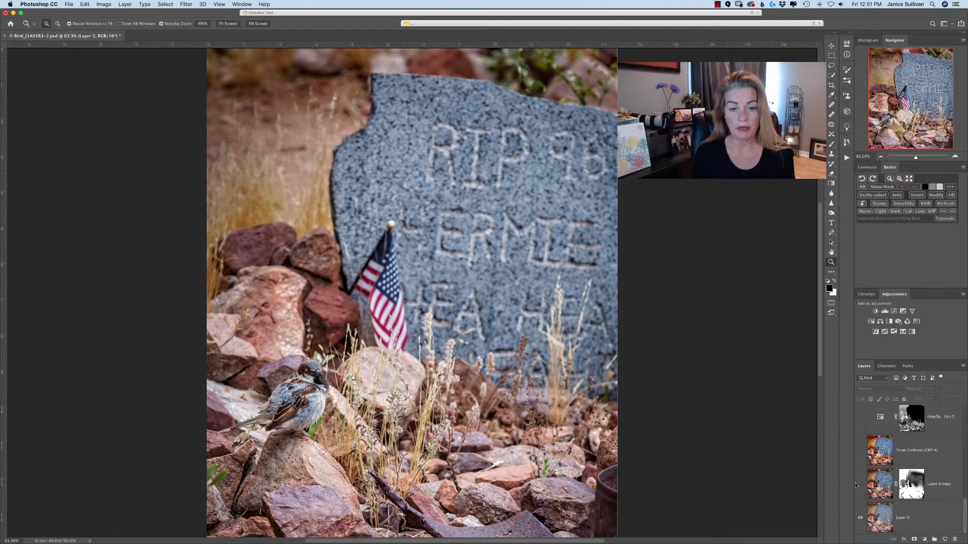
- Compare the photo with and without the masked Layer 0 copy and leave that layer shown
click(860, 485)
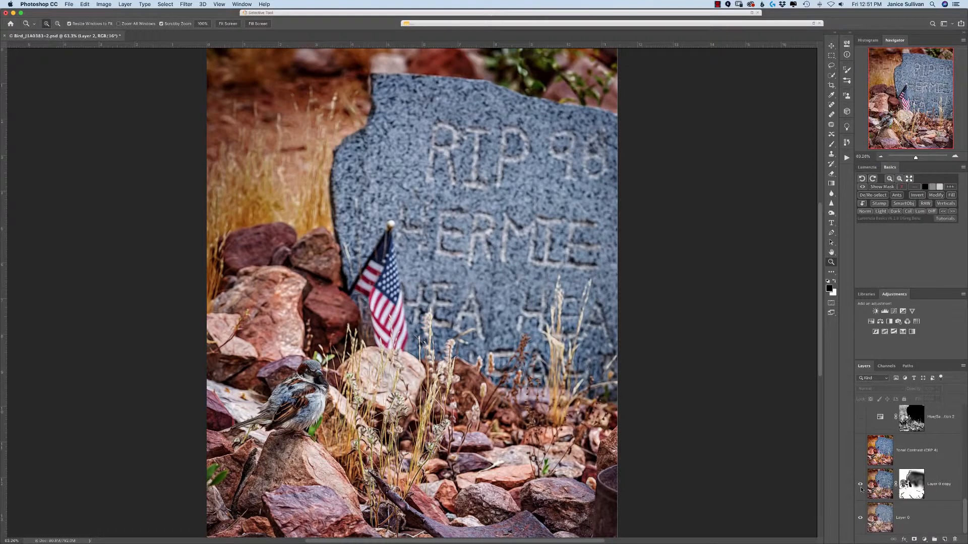
click(861, 489)
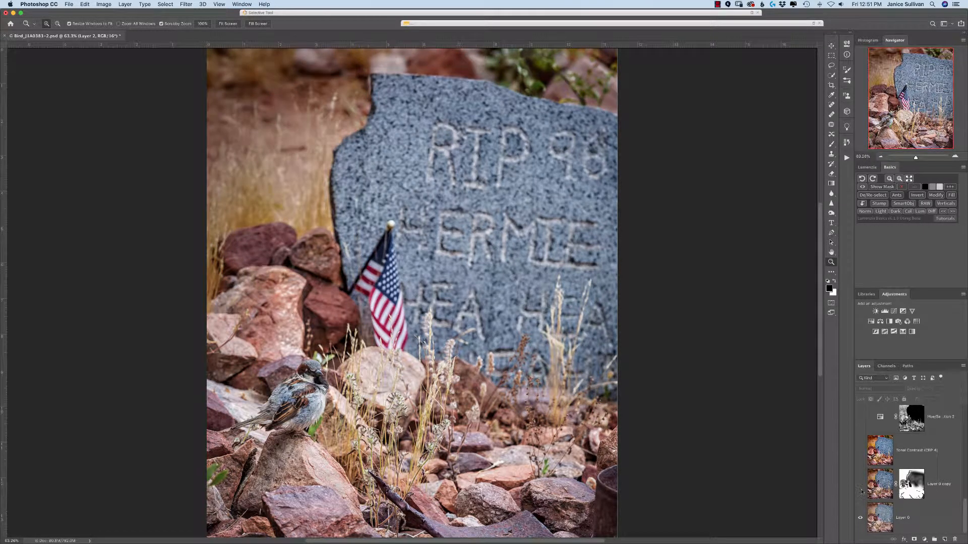
click(861, 485)
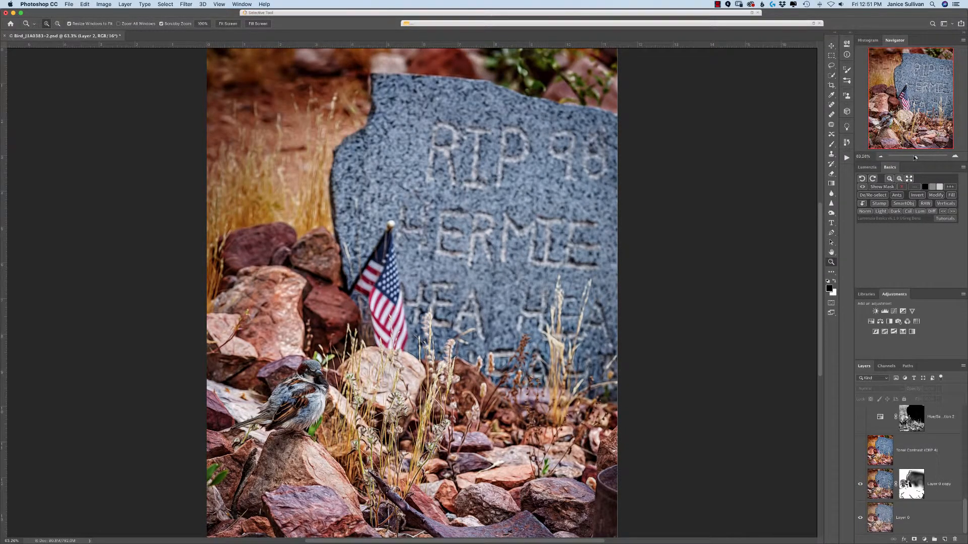
- View the sparrow and surrounding rocks at 200% and toggle Layer 0 copy to examine its painterly texture
drag(304, 402, 304, 402)
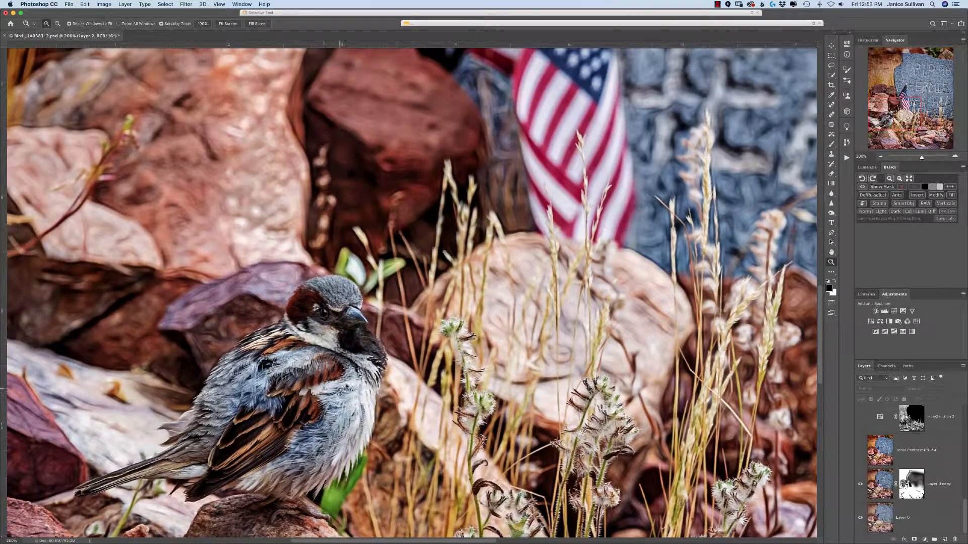
drag(393, 366, 424, 310)
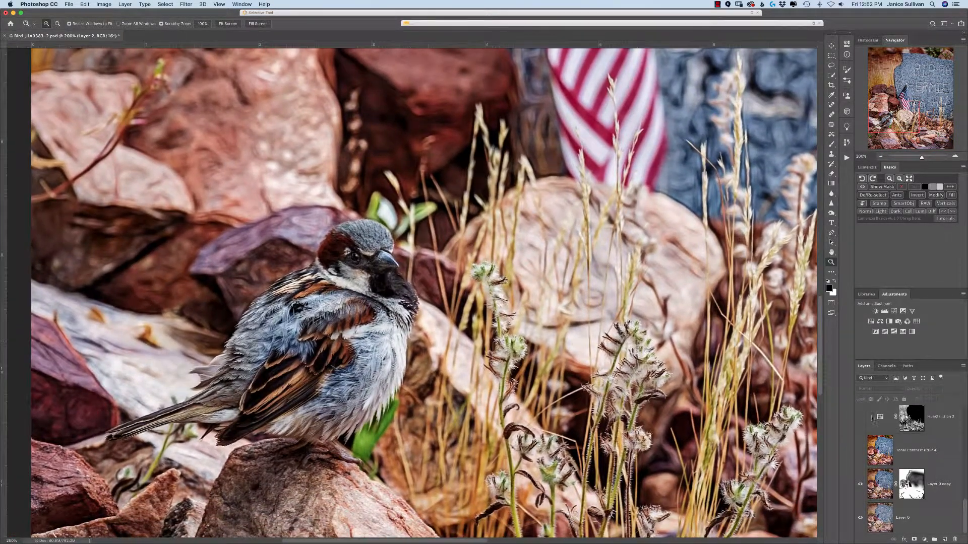
click(860, 483)
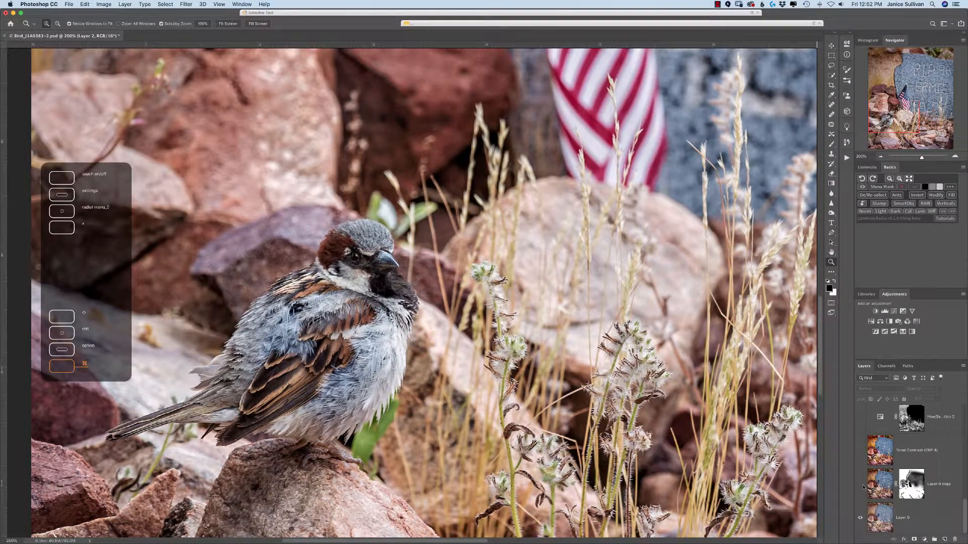
click(861, 484)
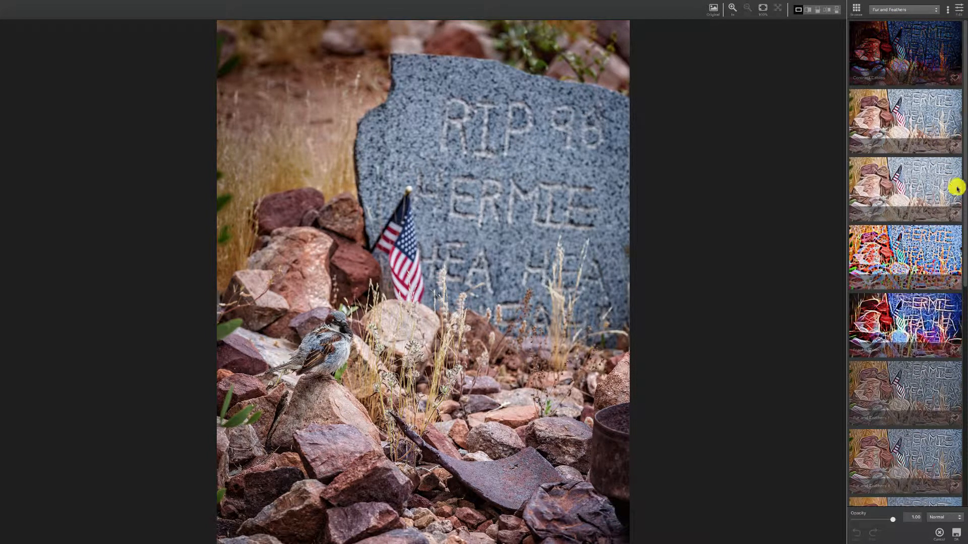
- Apply a painterly preset from the Fur and Feathers collection to the gravestone photo and lower its opacity
scroll(957, 188, down, 3)
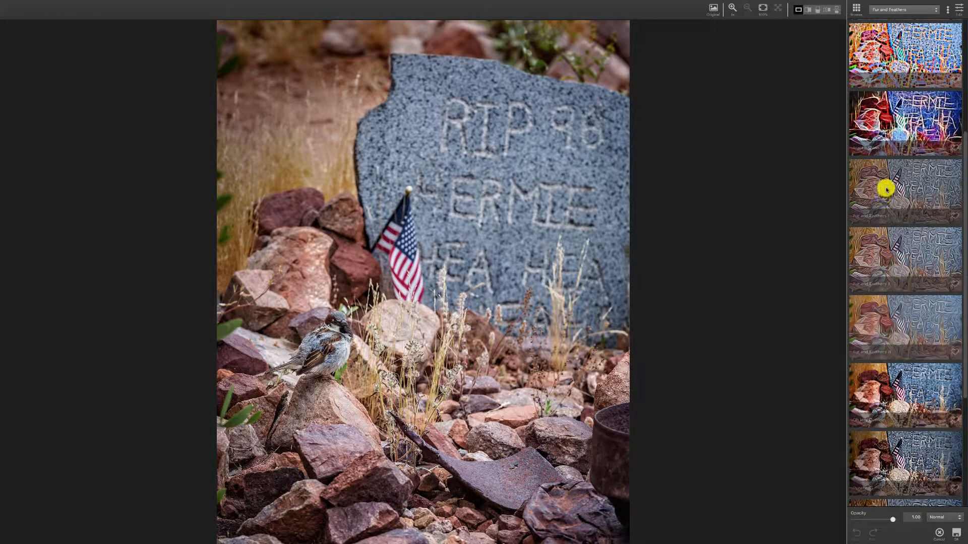
click(895, 252)
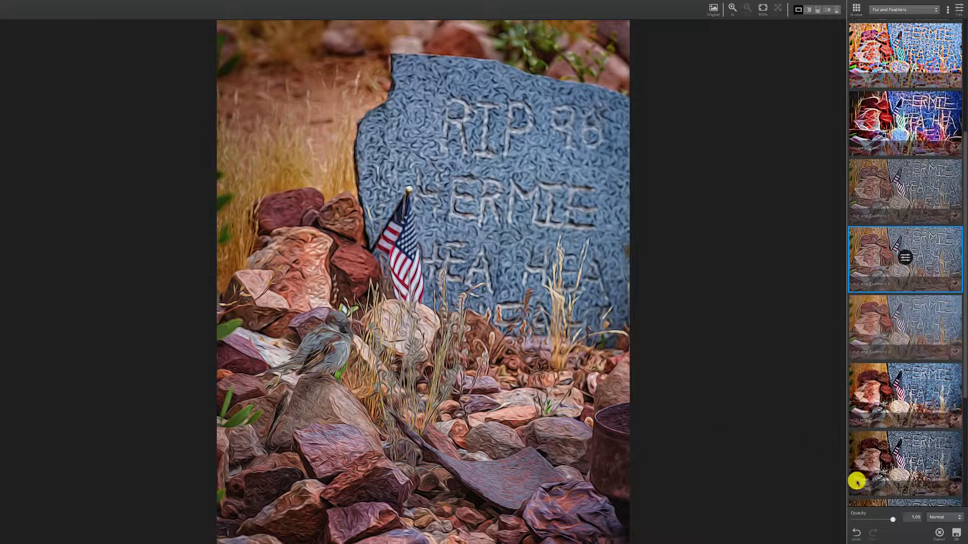
drag(893, 521, 881, 524)
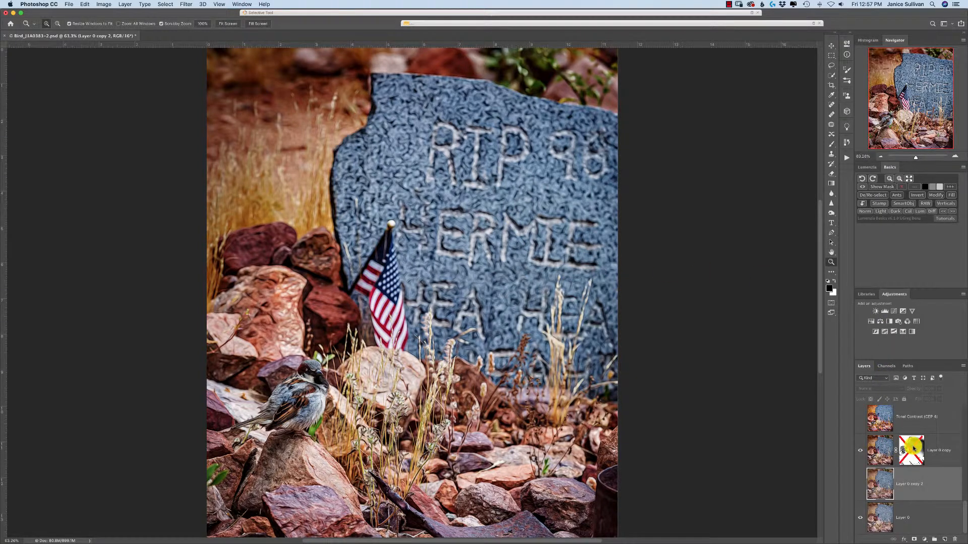
- Toggle the mask on Layer 0 copy to compare the gravestone with and without it, and leave the mask enabled
shift+click(912, 448)
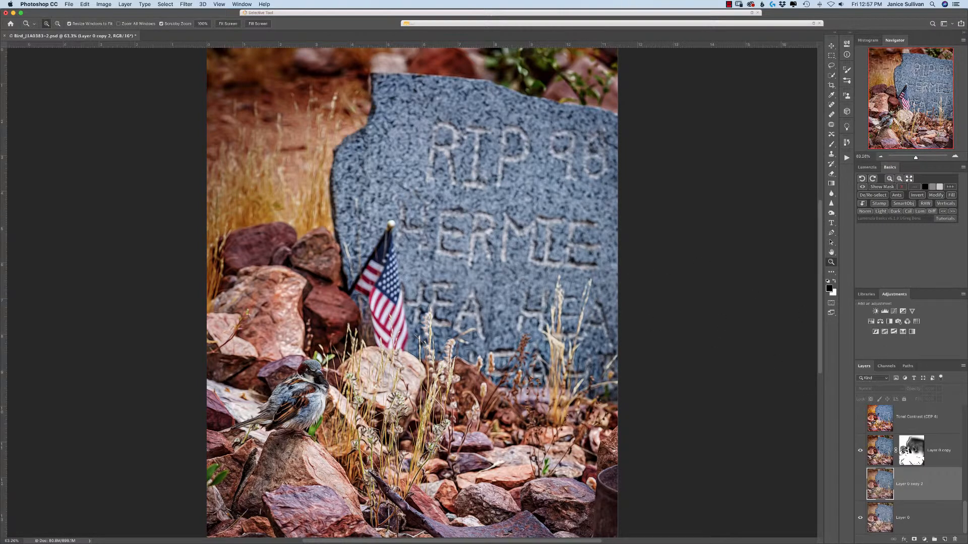
shift+click(913, 451)
shift+click(913, 450)
- View the sparrow and rocks at 100% and compare them with and without Layer 0 copy, leaving it shown
key(super+equal)
key(super+equal)
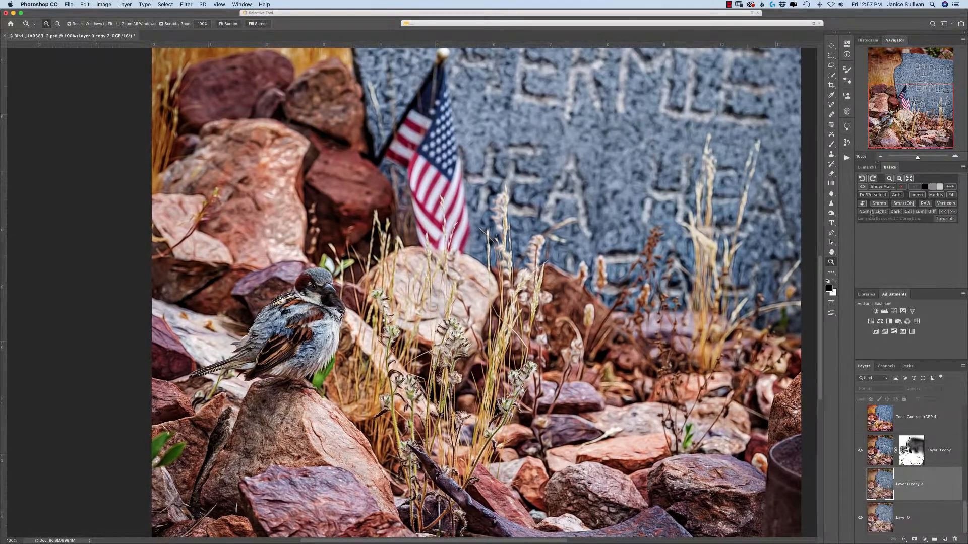
click(860, 451)
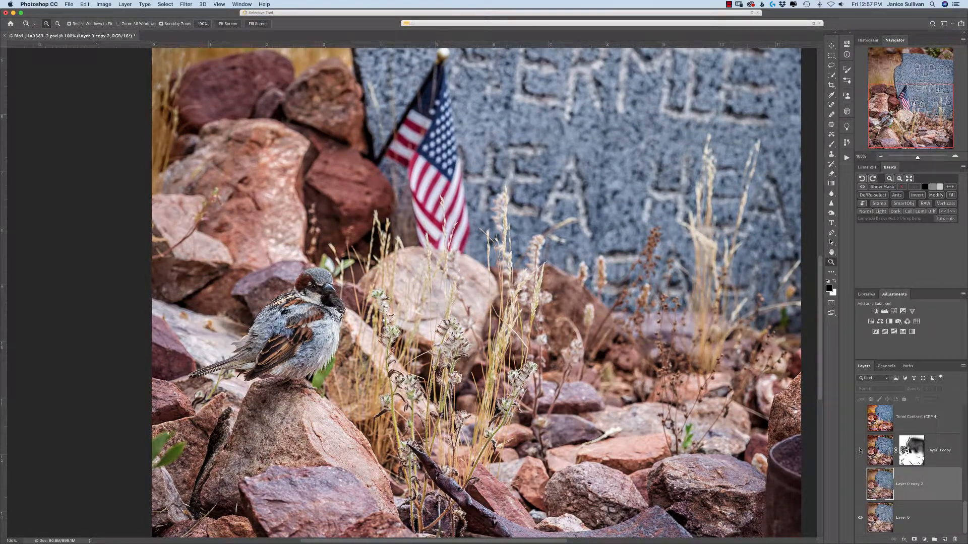
click(861, 450)
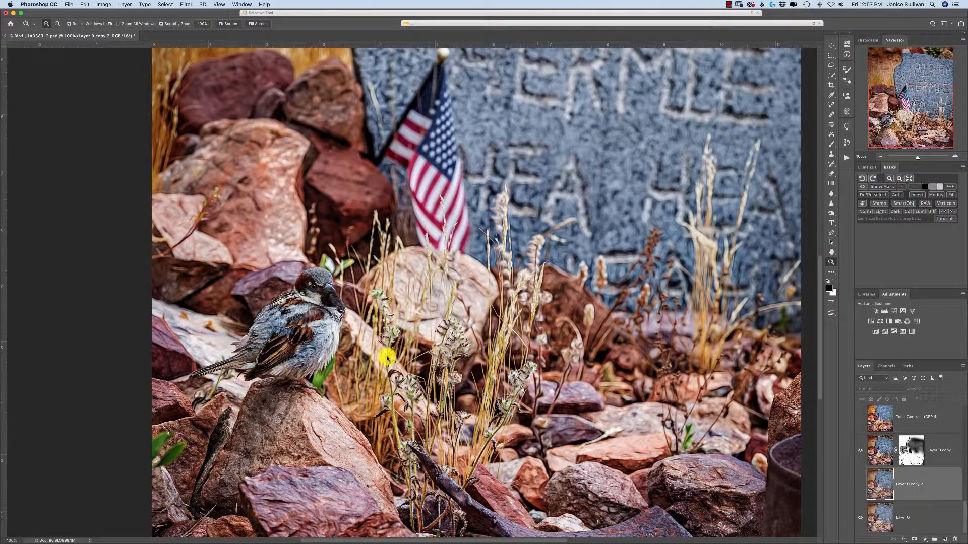
- Make the Tonal Contrast (CEP 4) layer above Layer 0 copy visible with the whole photo in view
drag(916, 157, 913, 156)
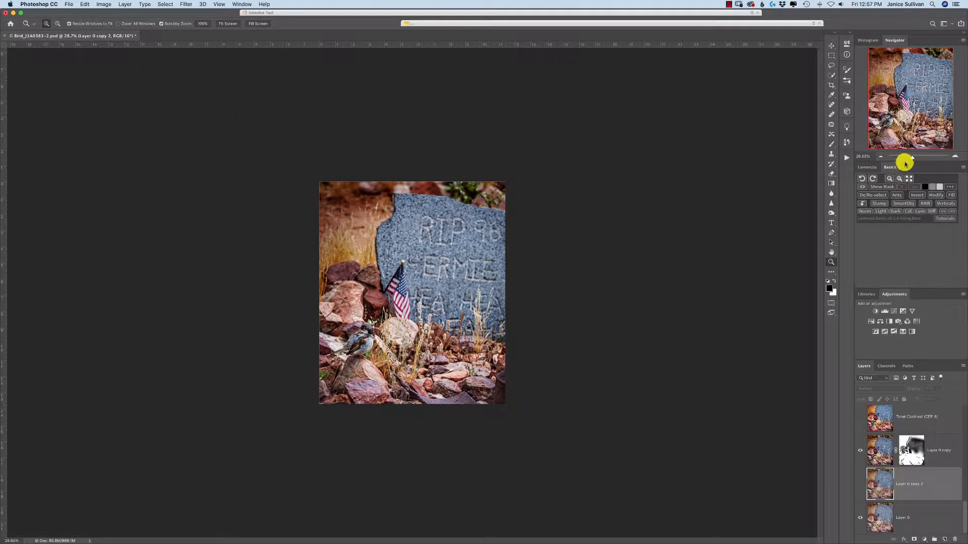
key(super+0)
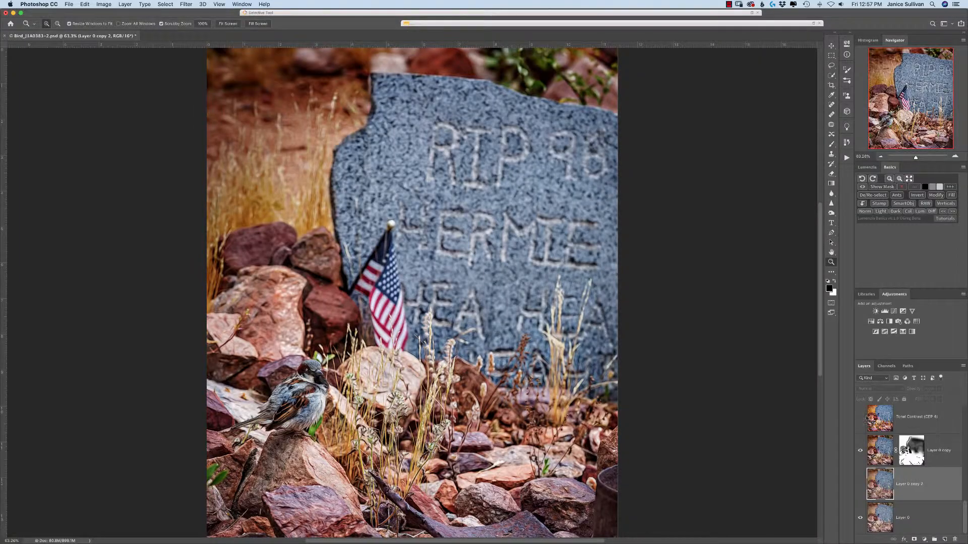
click(860, 417)
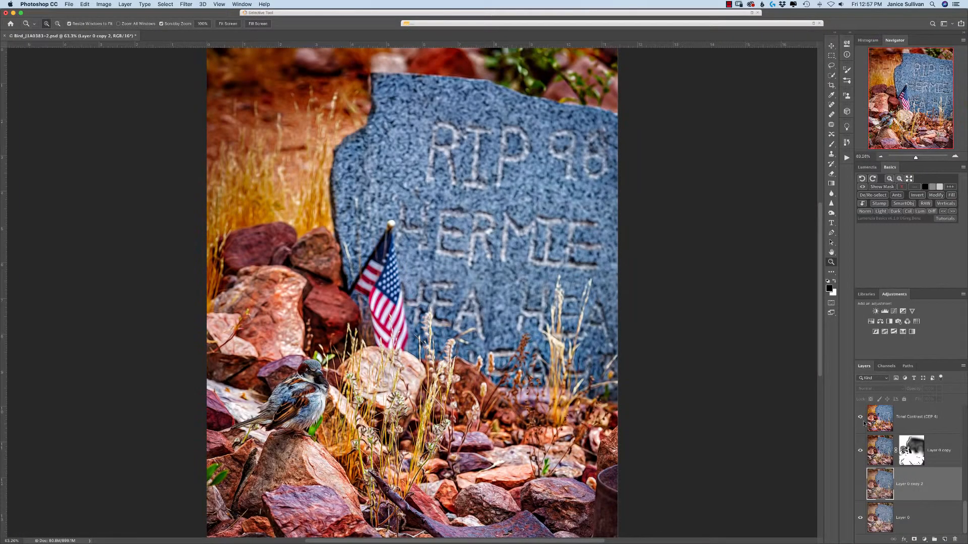
scroll(964, 486, up, 3)
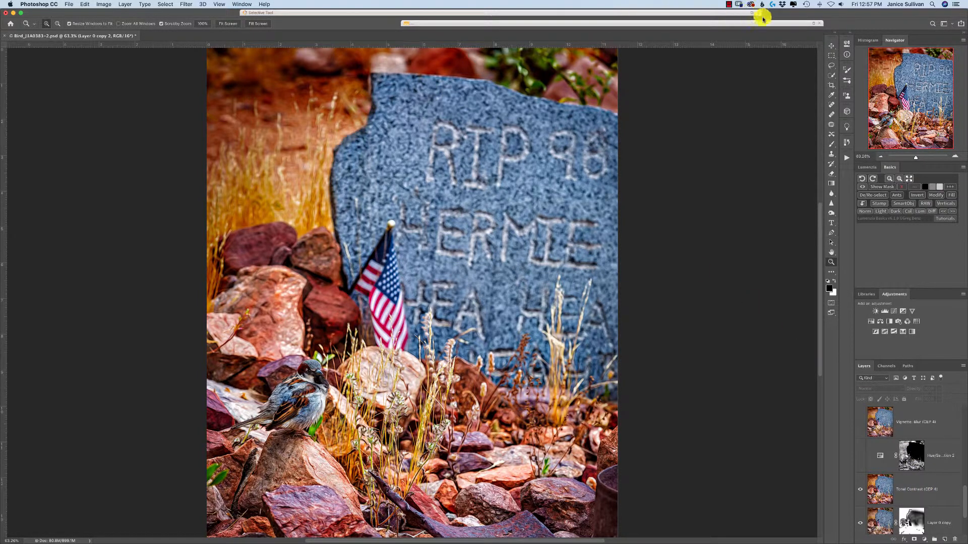
- Apply Color Efex Pro 4's Strong Tonal Contrast preset at about 28% opacity and toggle the Tonal Contrast layer to compare
click(813, 24)
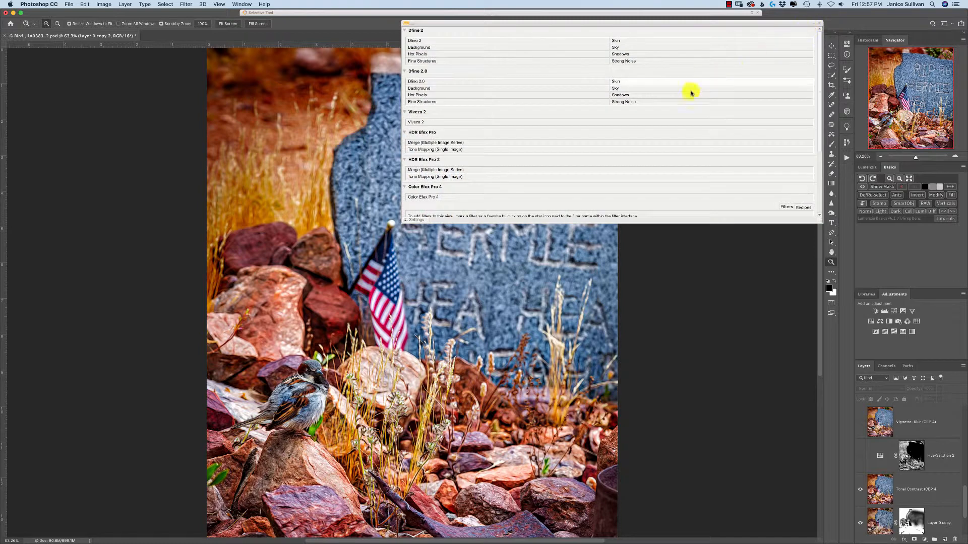
click(715, 196)
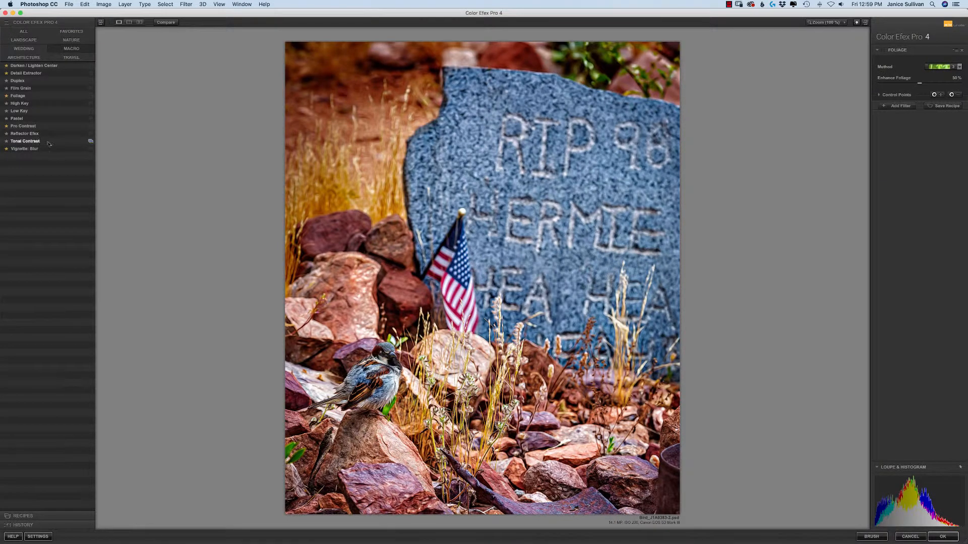
click(91, 142)
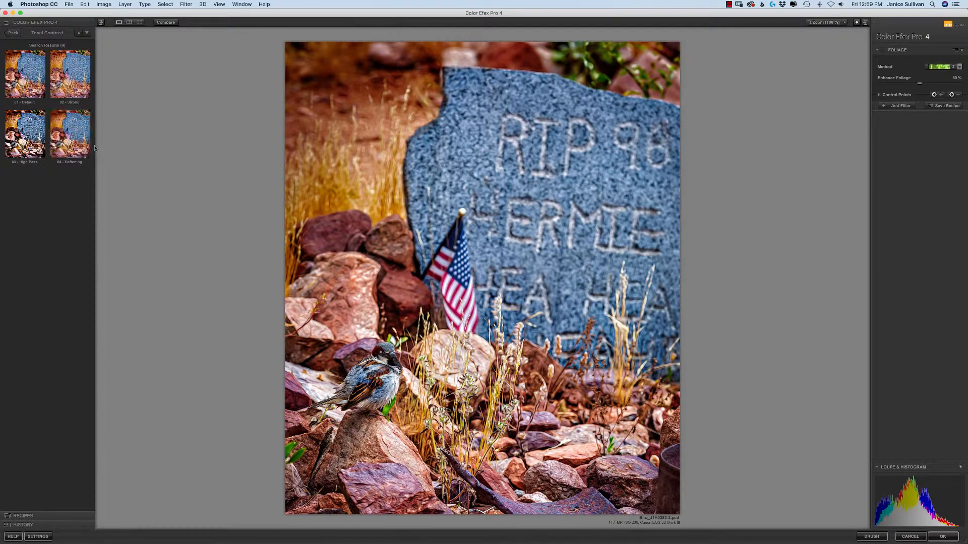
click(70, 78)
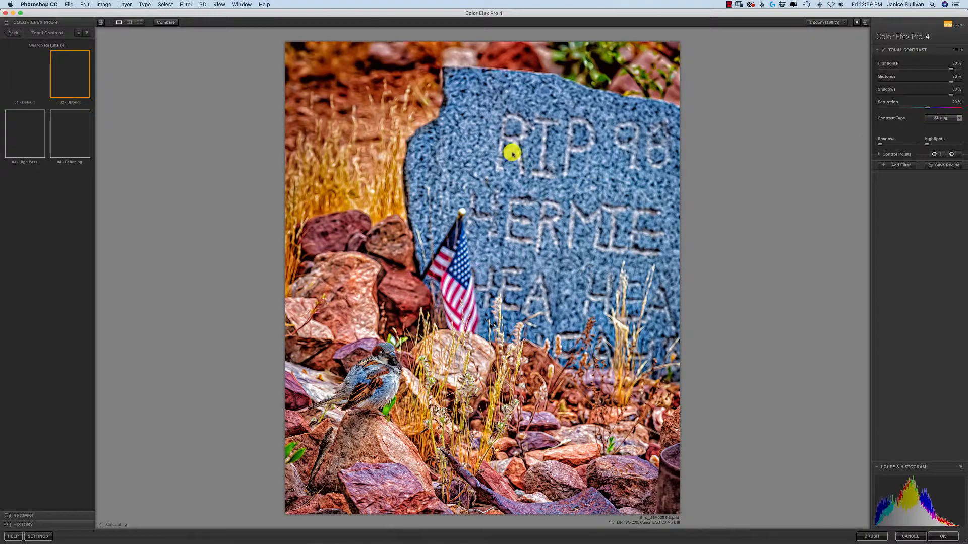
click(878, 153)
drag(897, 169, 906, 172)
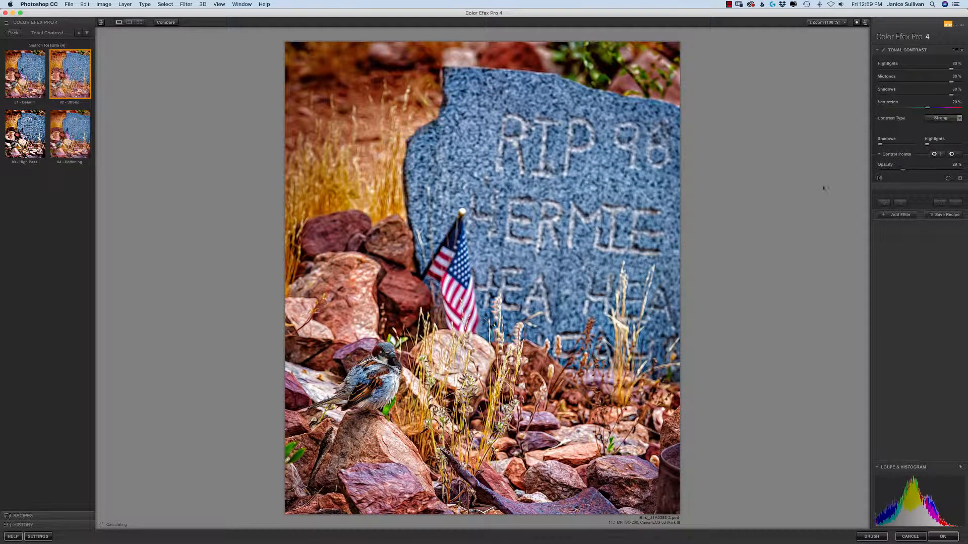
click(948, 538)
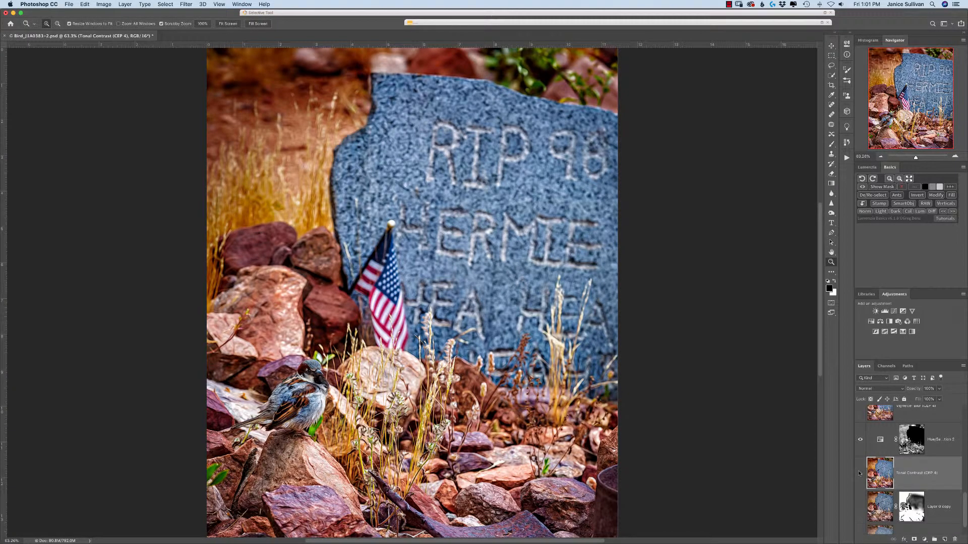
click(859, 472)
click(859, 473)
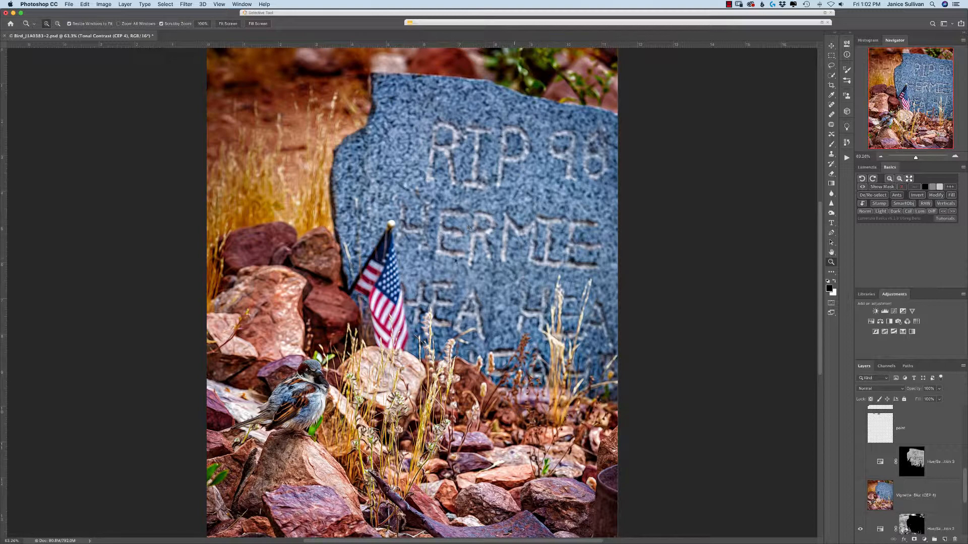
- Review the settings of the Hue/Saturation adjustment masked to the gravestone and leave that layer visible
click(861, 462)
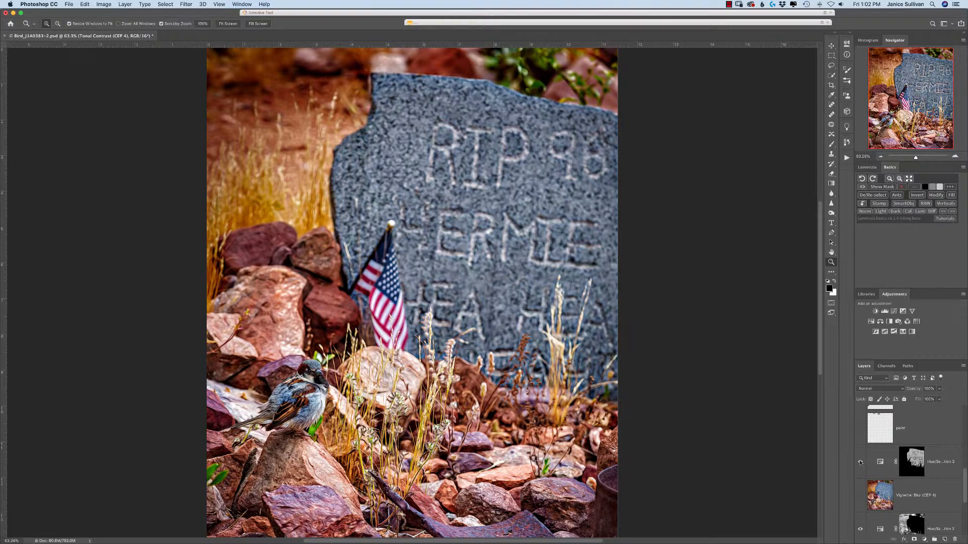
click(860, 462)
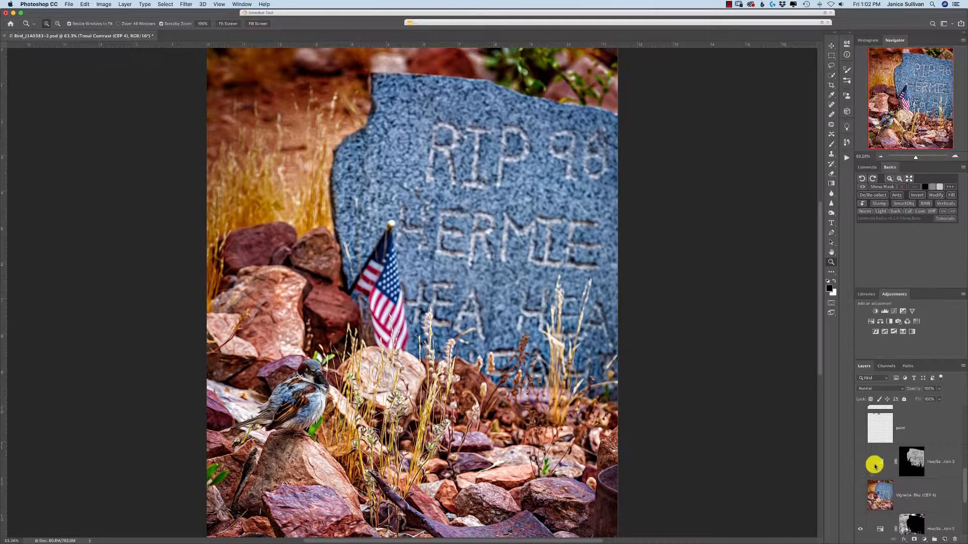
click(881, 461)
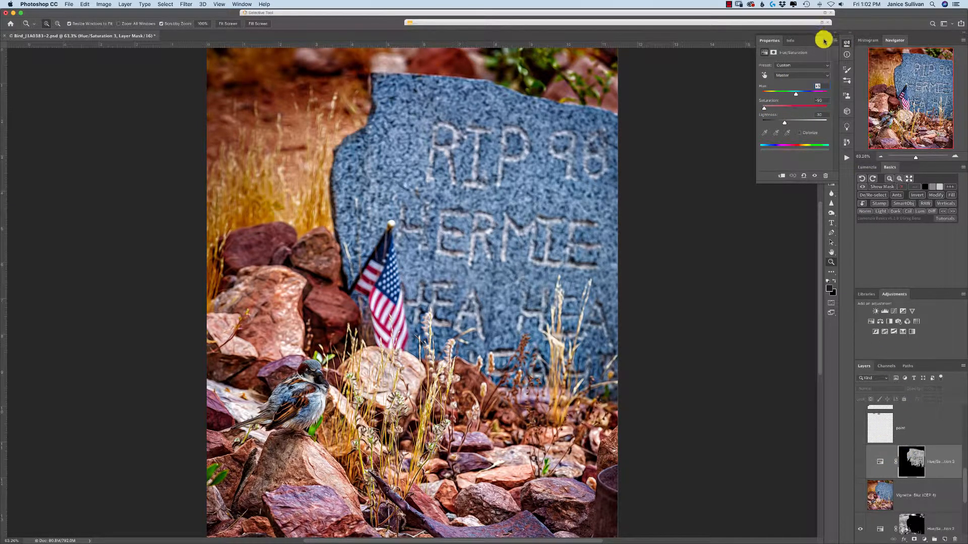
click(825, 40)
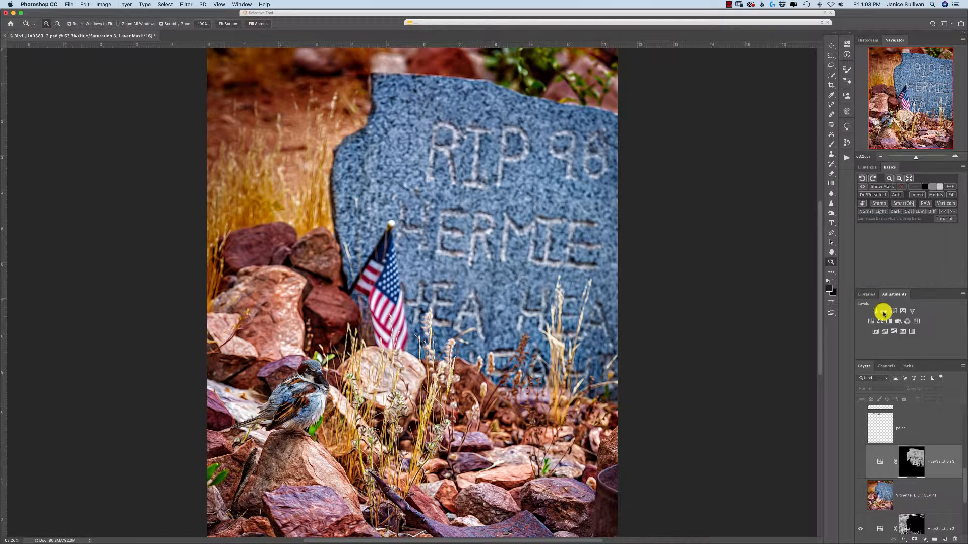
click(860, 463)
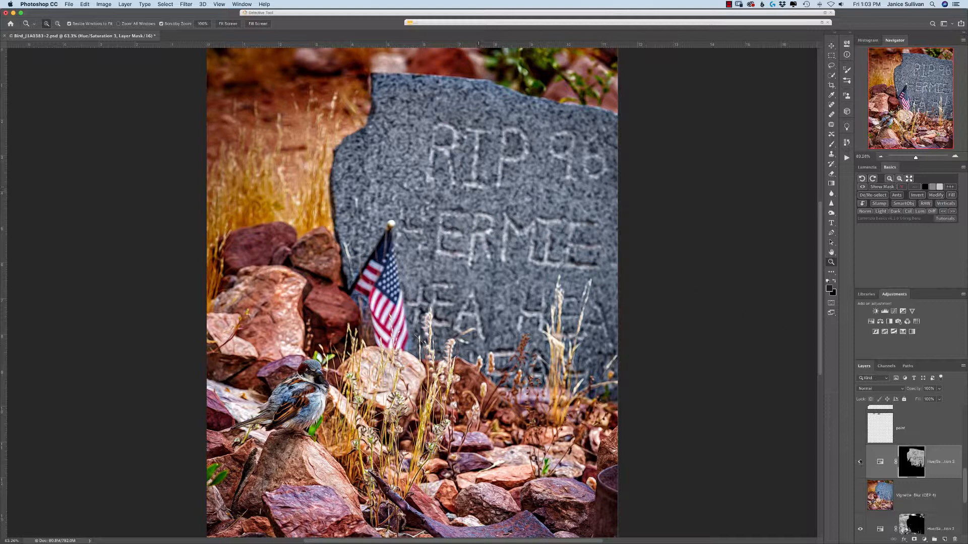
- Show and select the paint layer above the gravestone's Hue/Saturation adjustment, with the Brush tool active
scroll(960, 488, up, 1)
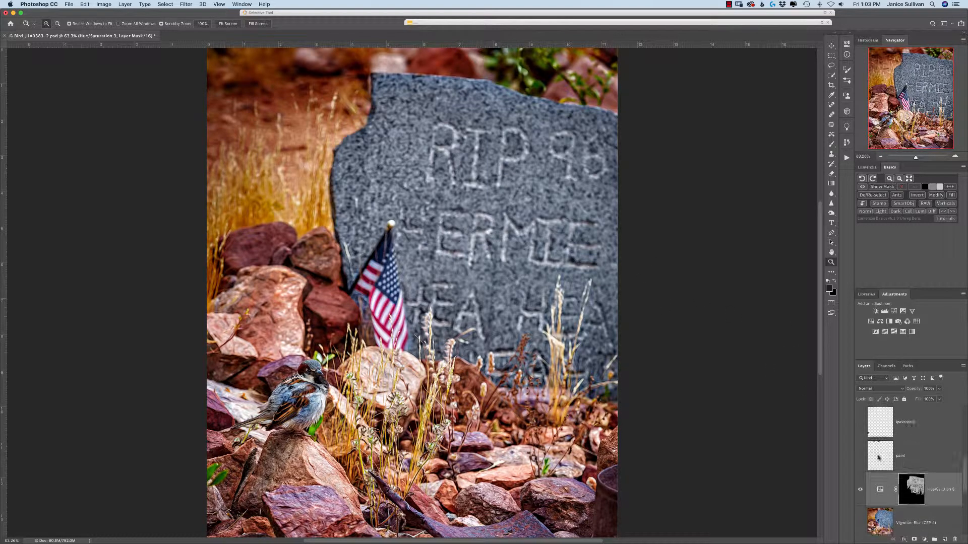
click(861, 455)
drag(386, 62, 394, 62)
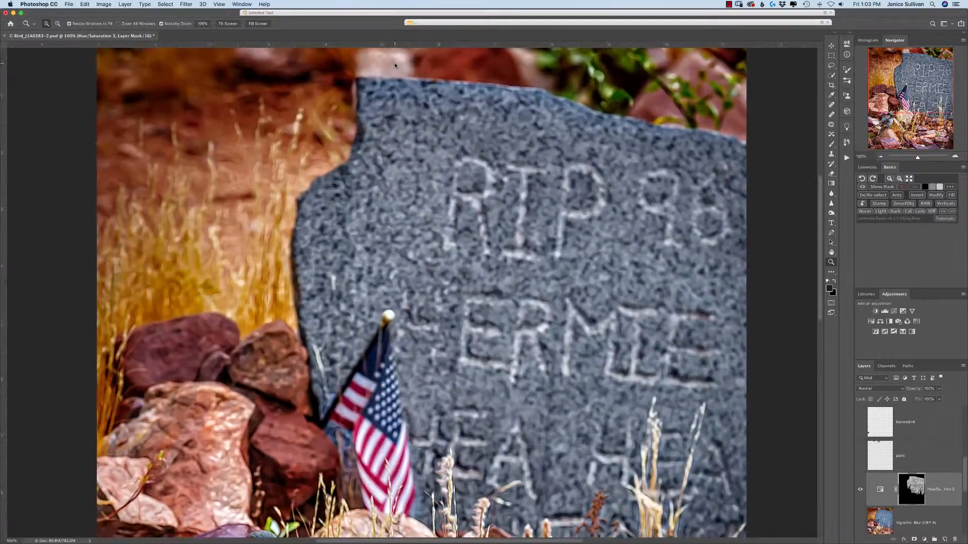
click(835, 283)
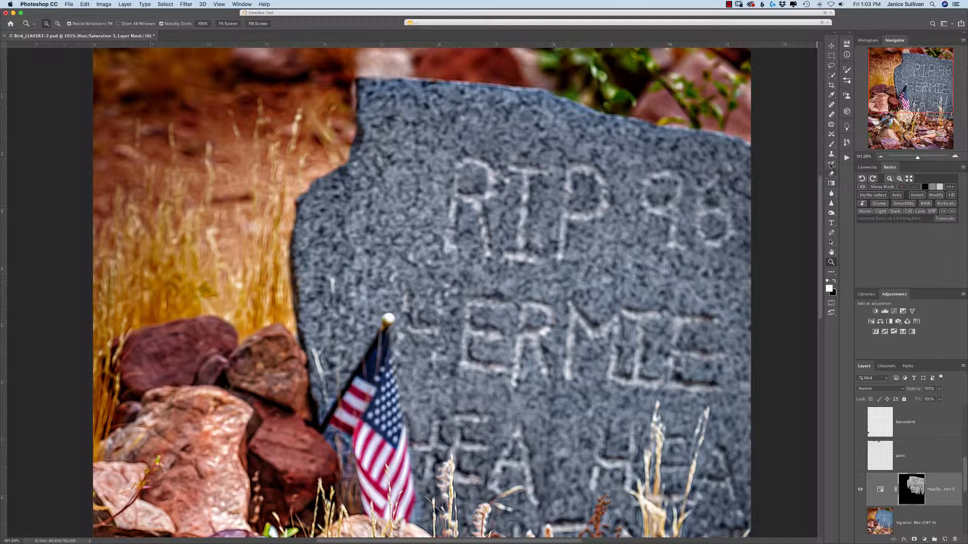
click(833, 144)
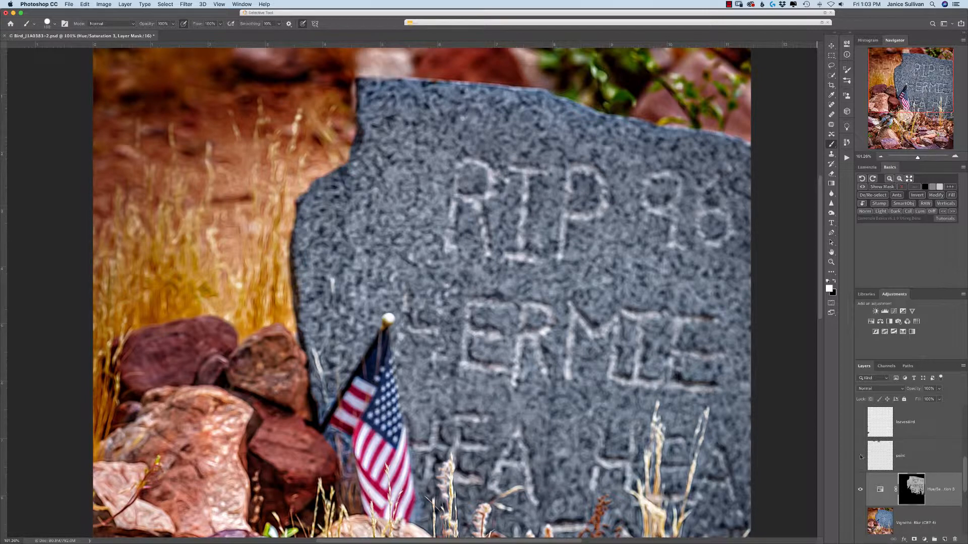
click(877, 458)
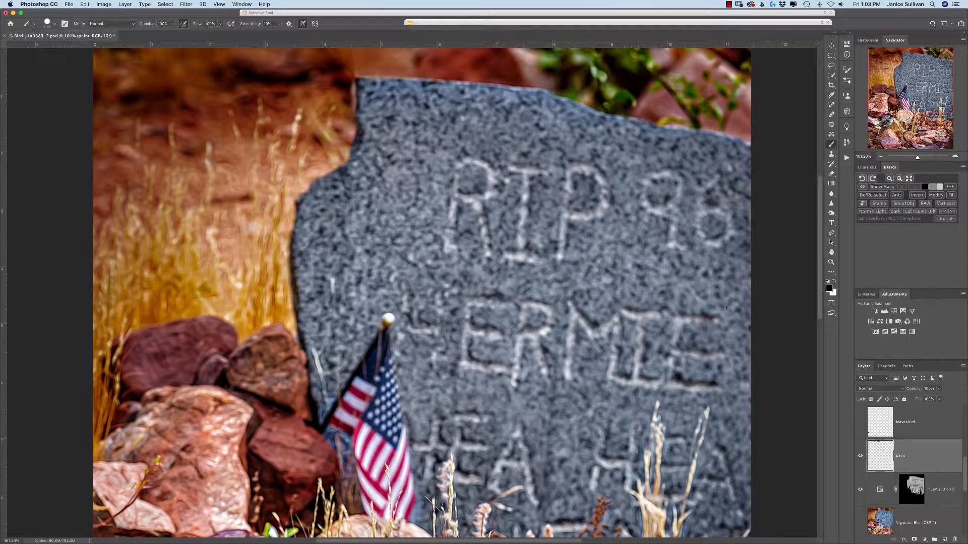
- Sample a reddish-brown foreground color from the blurred background just above the gravestone's upper edge
click(830, 288)
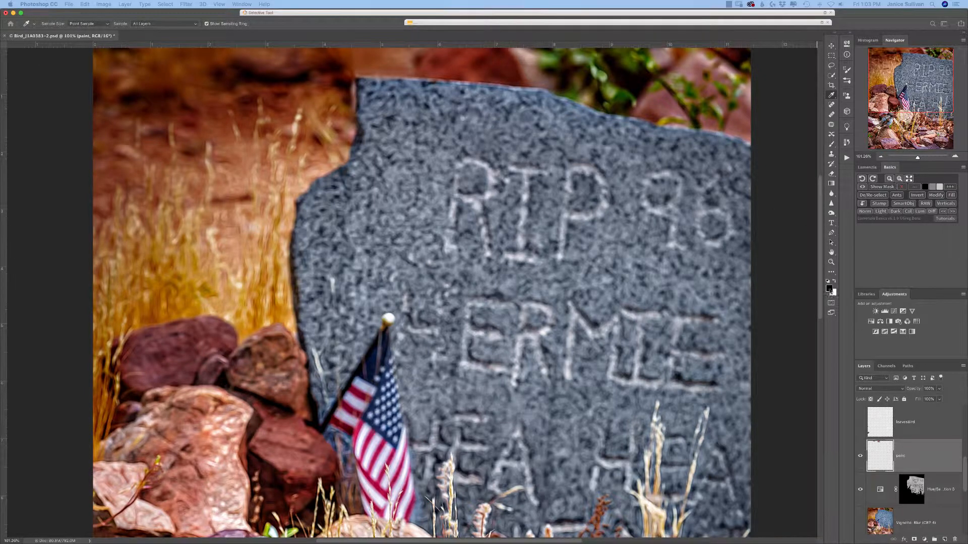
drag(918, 238, 572, 249)
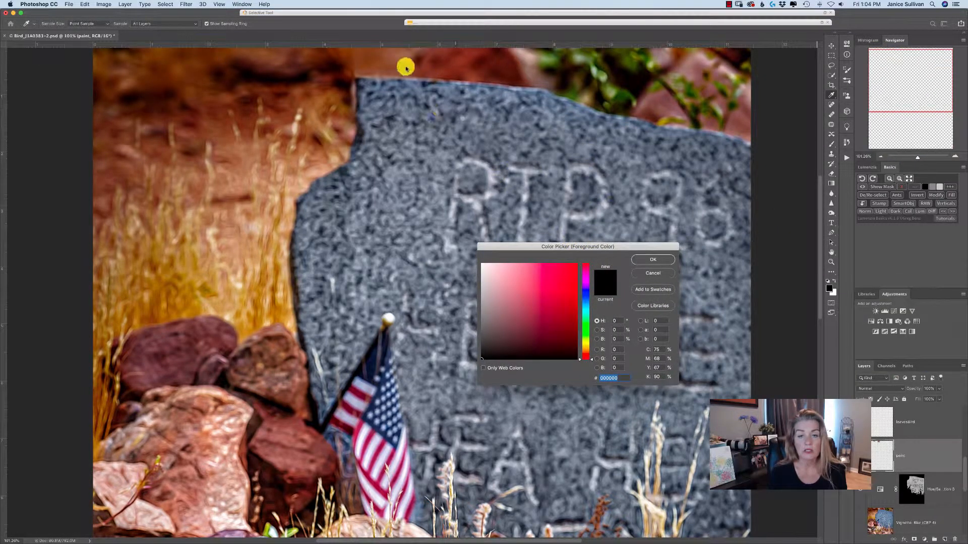
click(432, 63)
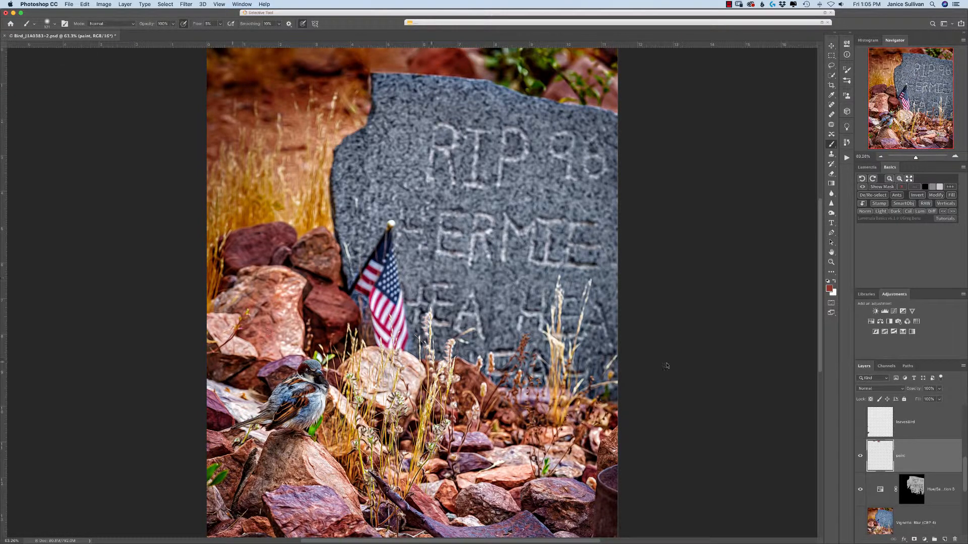
- Toggle the leaves/bird layer to compare the photo and add a new empty layer above it
click(861, 423)
click(859, 423)
click(860, 423)
click(945, 429)
key(alt+shift+super+n)
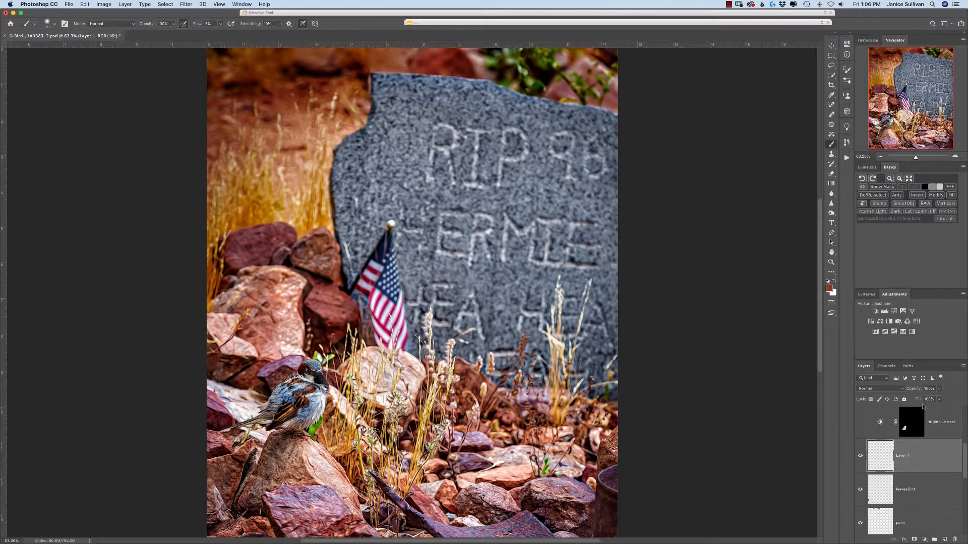
- Show the masked Brightness/Contrast adjustment above Layer 1 and toggle it to compare its effect on the sparrow
click(861, 456)
drag(966, 454, 965, 437)
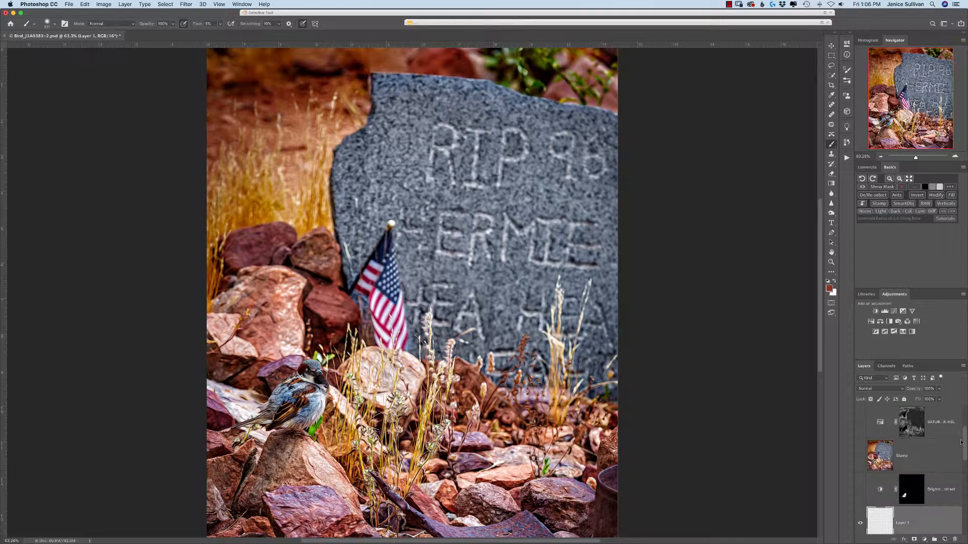
click(861, 490)
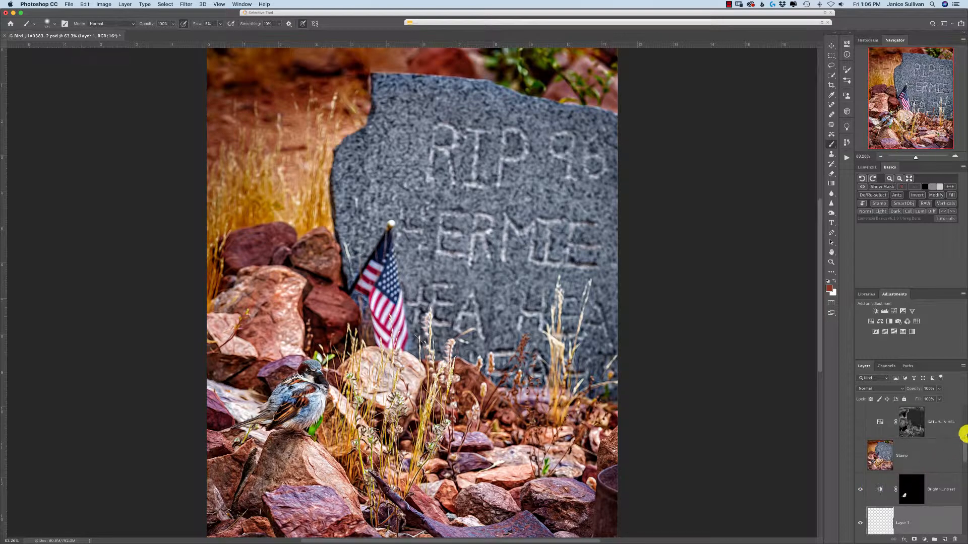
drag(964, 434, 963, 442)
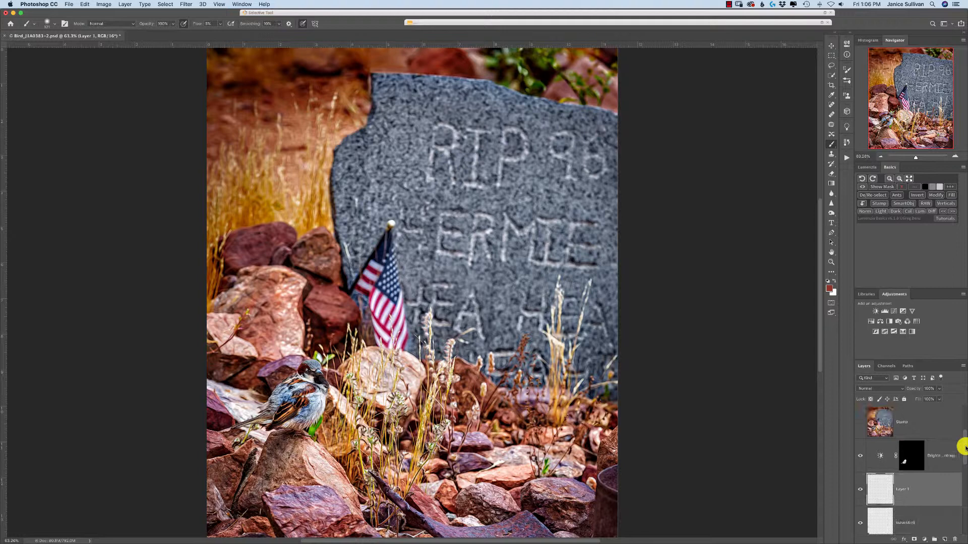
click(864, 456)
click(862, 456)
- Adjust the Brightness/Contrast layer's brightness and contrast, and check the effect with its mask off before re-enabling the mask
double_click(880, 455)
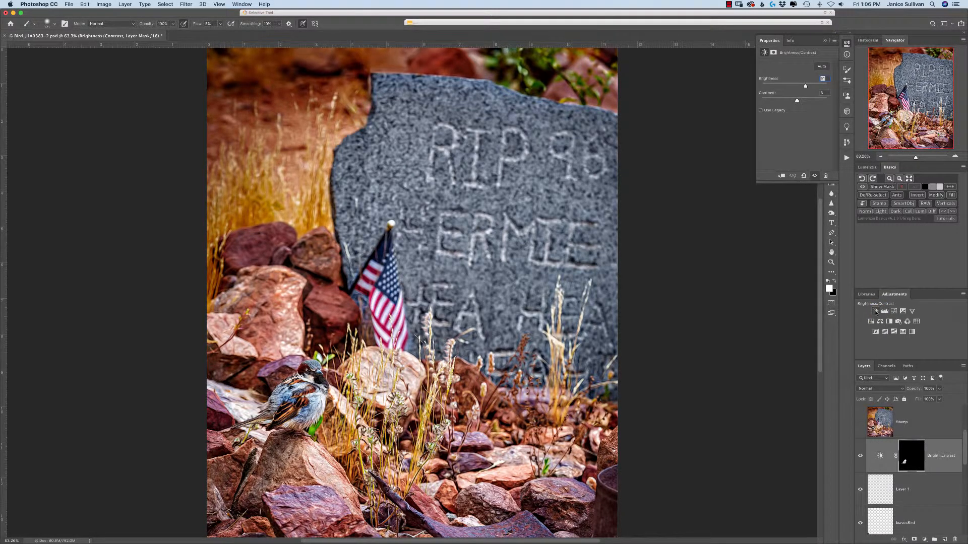
drag(806, 87, 845, 101)
drag(788, 101, 807, 100)
shift+click(918, 455)
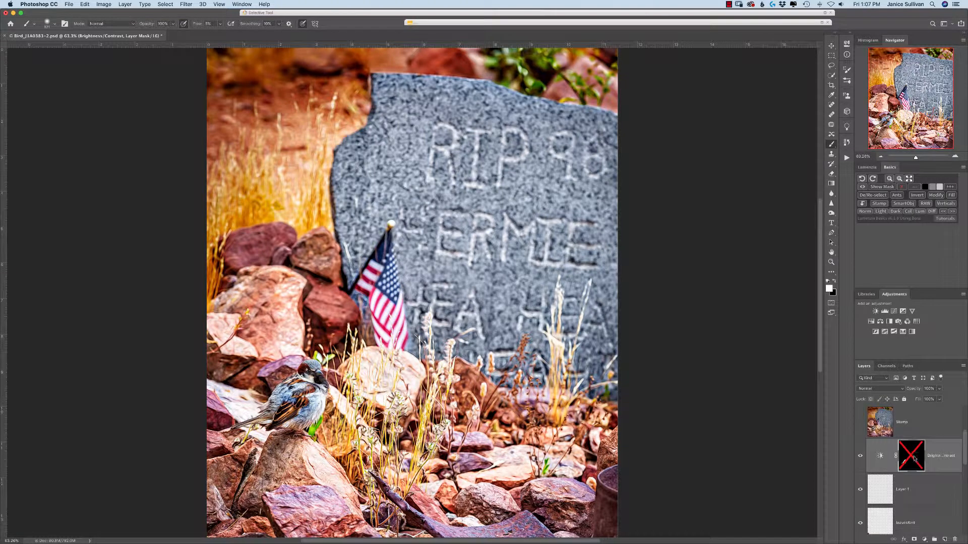
shift+click(913, 456)
- Brush white over the sparrow's body on the Brightness/Contrast mask and compare the photo with and without the layer
drag(303, 396, 308, 390)
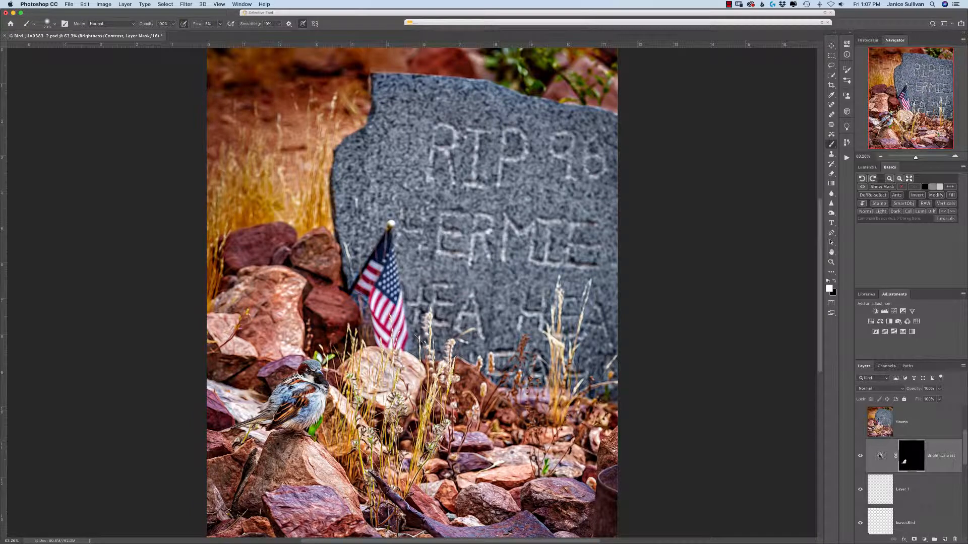
click(861, 455)
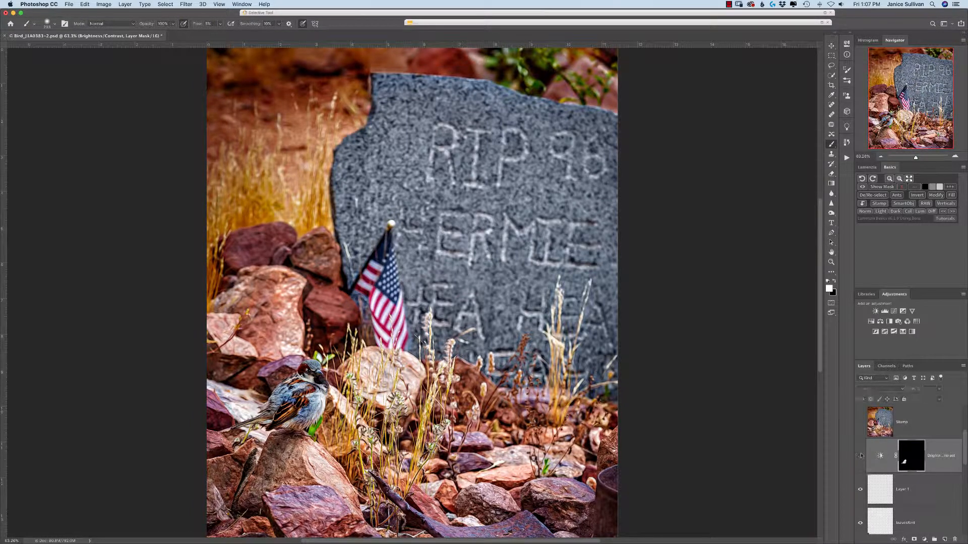
click(861, 455)
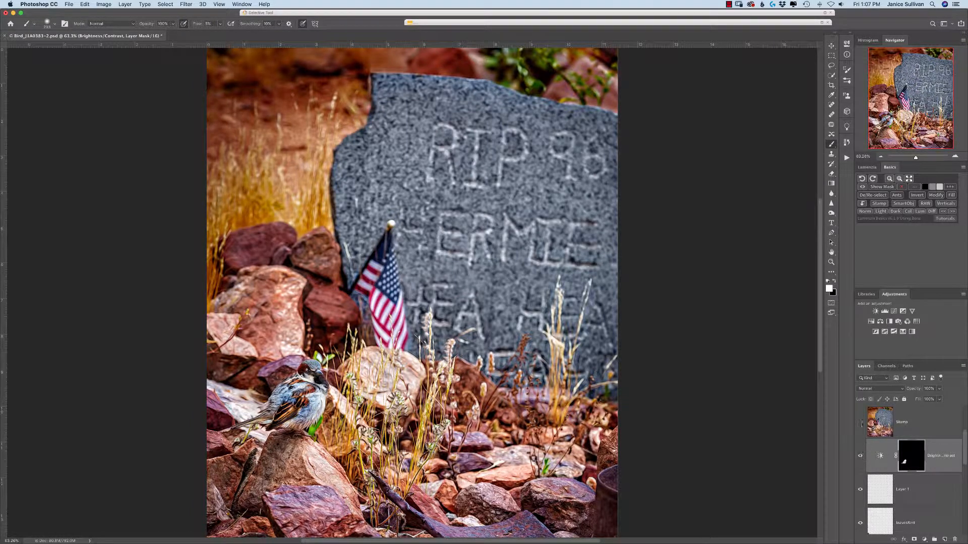
- Toggle the full-image layer directly above the Brightness/Contrast adjustment to compare its softening of the photo, leaving it shown
click(861, 422)
click(861, 423)
click(861, 423)
drag(964, 437, 964, 423)
click(861, 489)
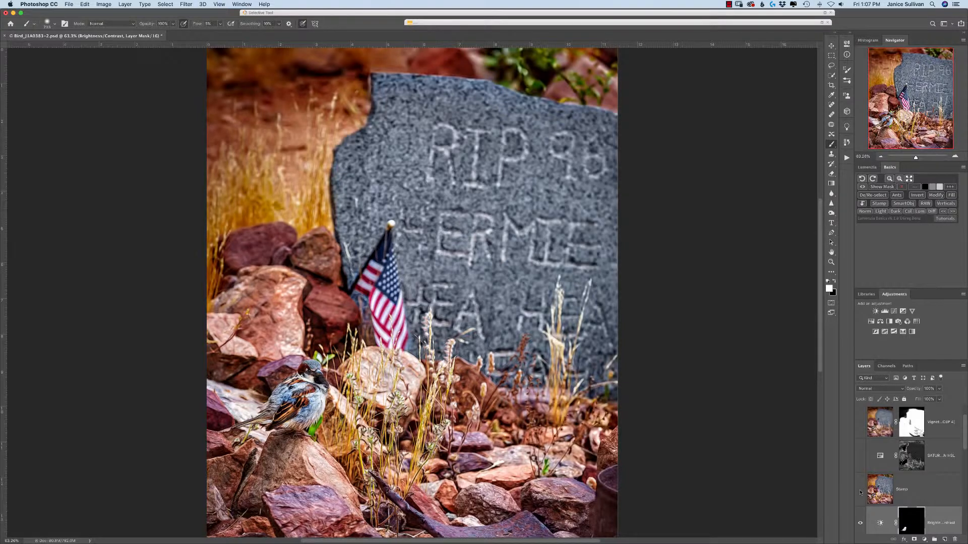
click(861, 489)
click(860, 490)
click(861, 489)
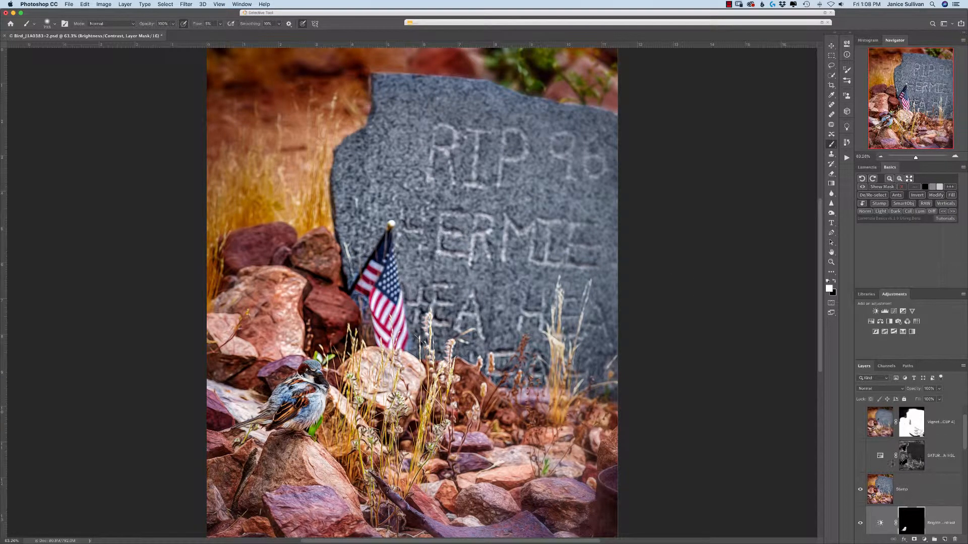
- Open the Hue/Saturation settings of the SATURATION HSL layer above the Stamp layer to review them
click(870, 487)
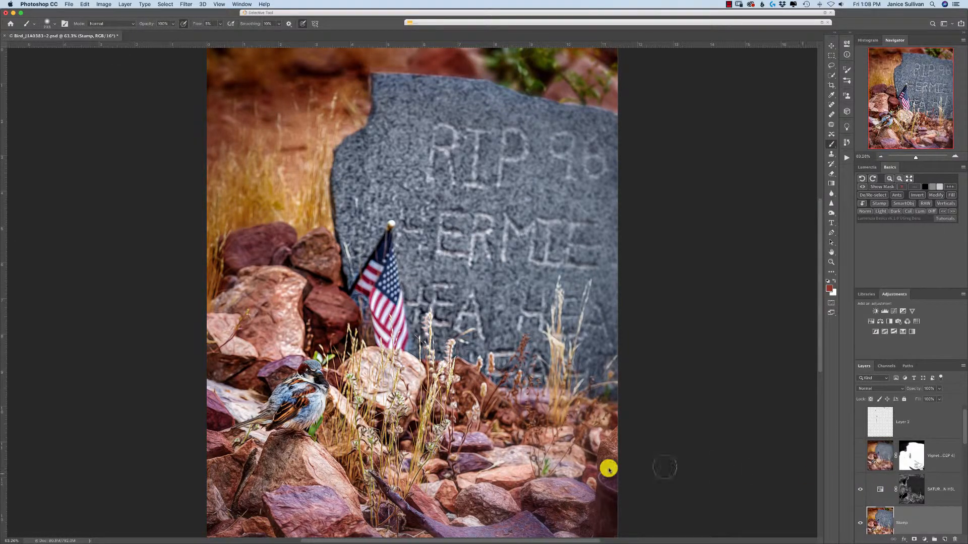
click(958, 434)
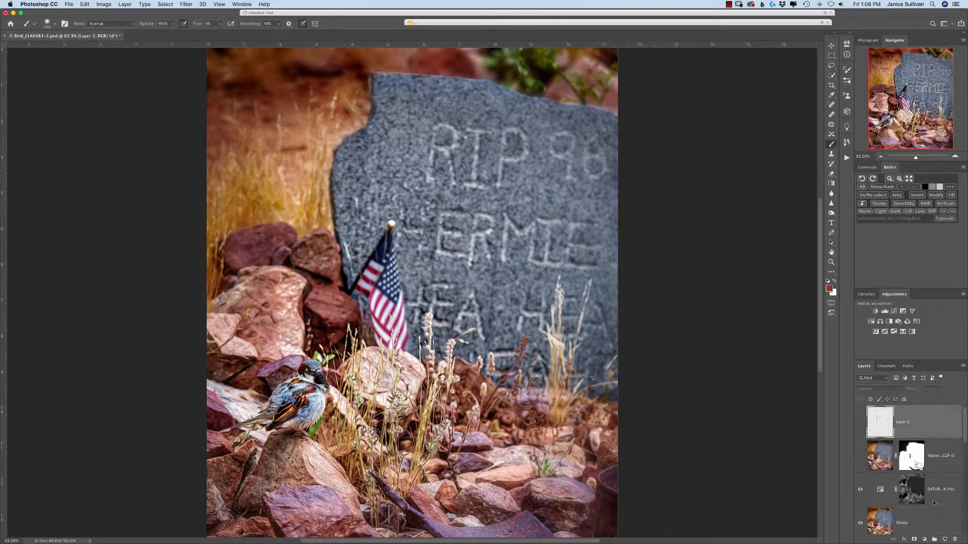
double_click(880, 489)
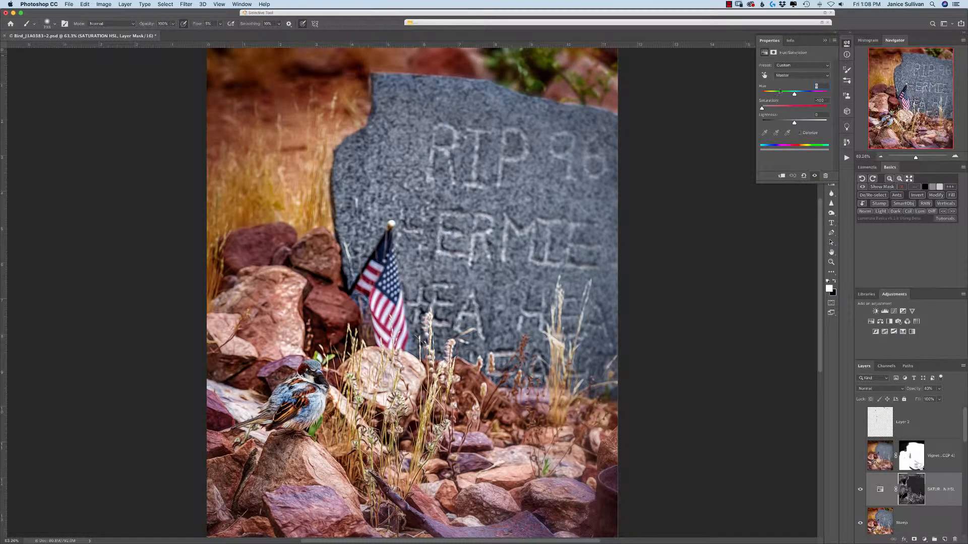
- Show the Vignette: Blur layer, close the Hue/Saturation settings, and compare the photo with and without the vignette, leaving it shown
click(860, 456)
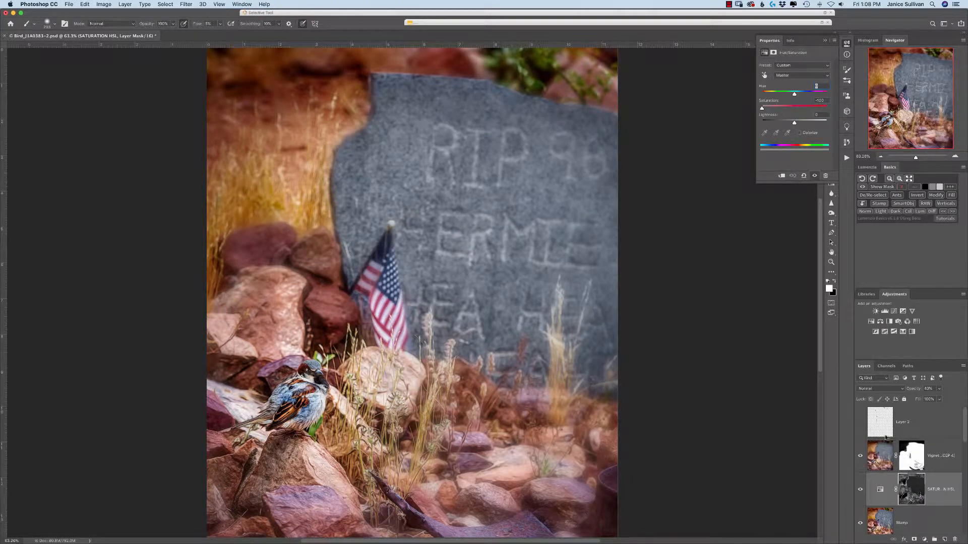
click(825, 41)
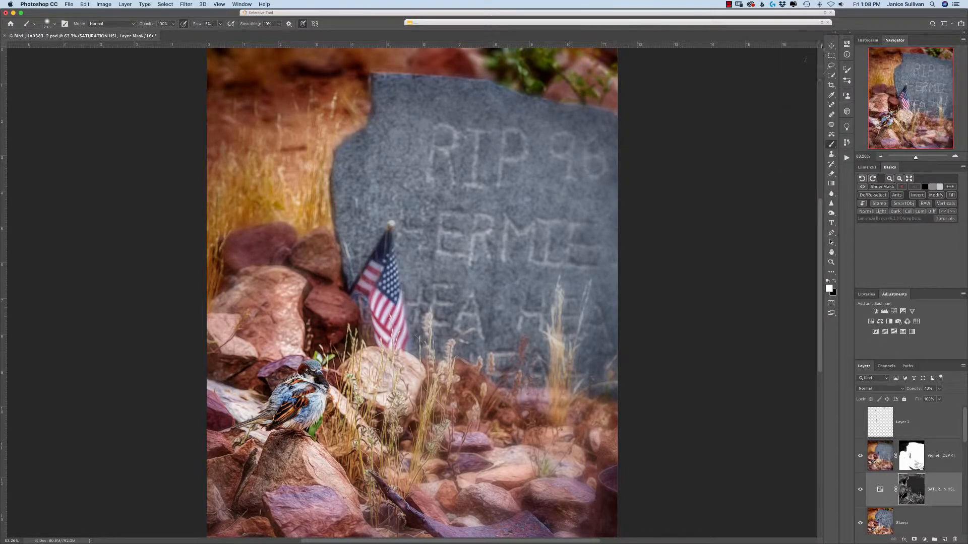
click(868, 456)
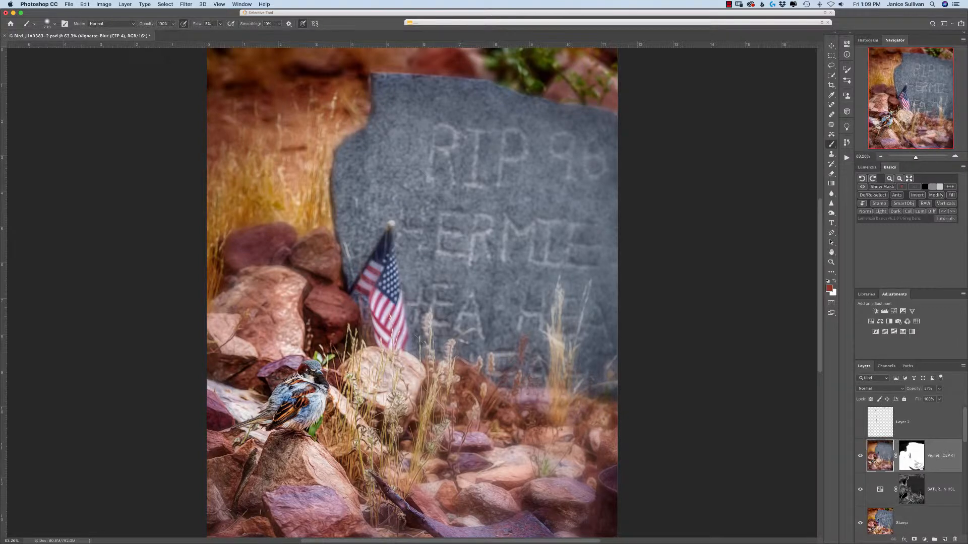
click(860, 456)
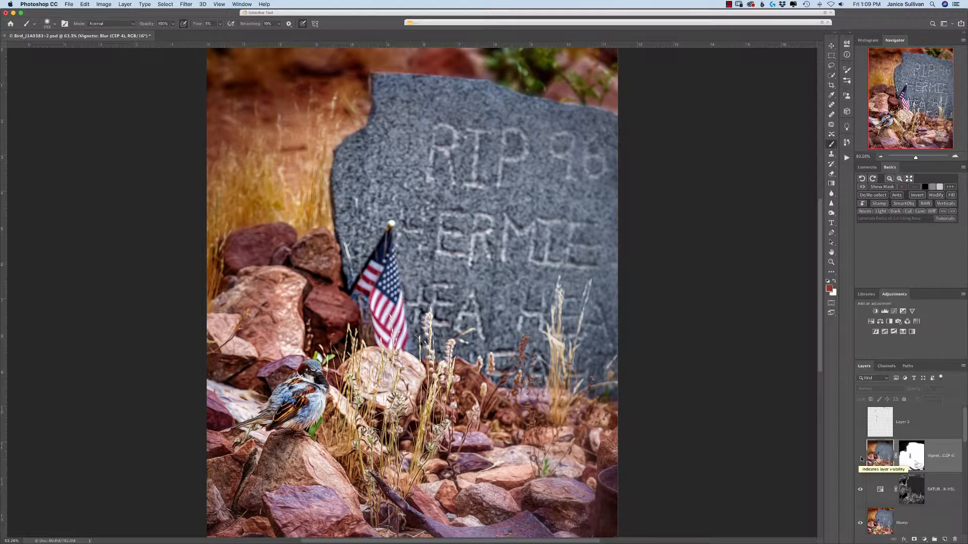
click(860, 456)
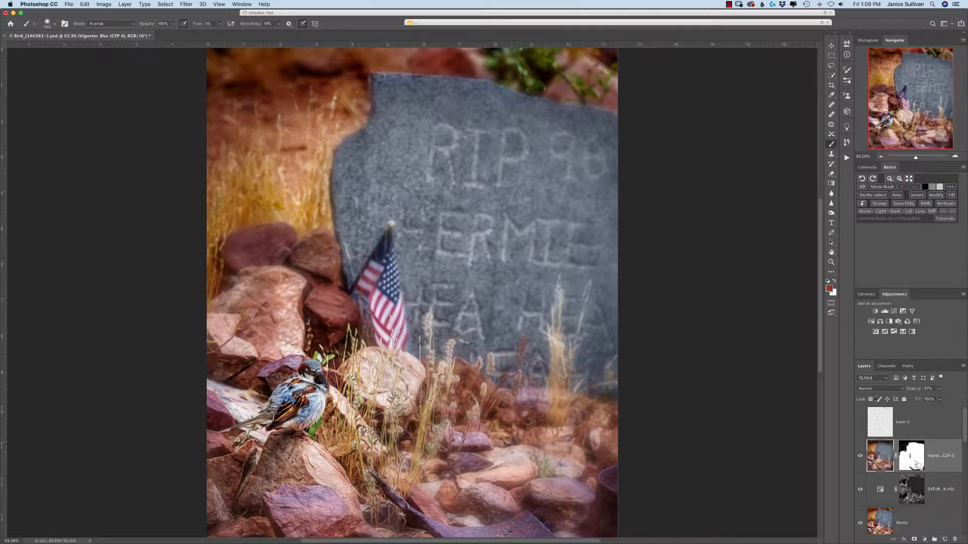
- Open Color Efex Pro 4 on the vignette layer and preview the Default preset of the Vignette: Blur filter
click(822, 22)
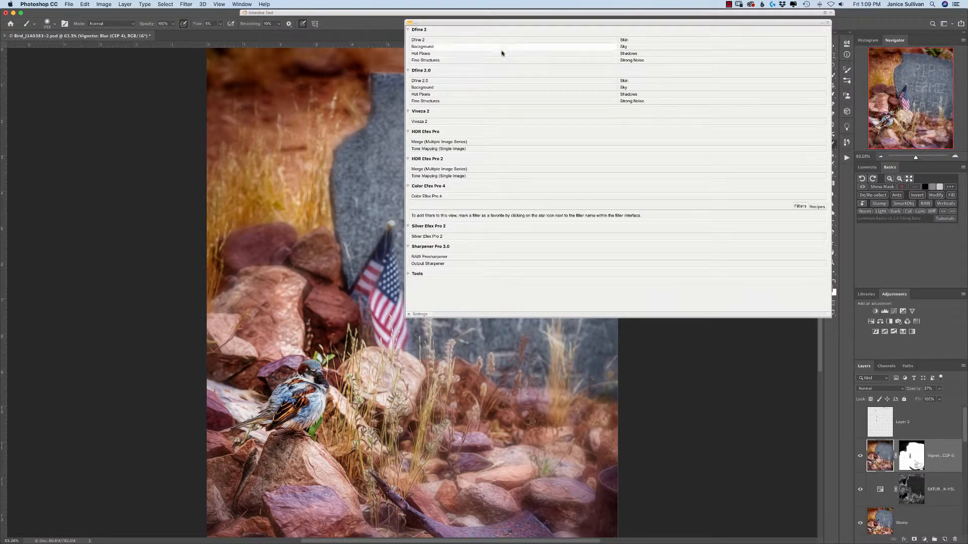
click(461, 197)
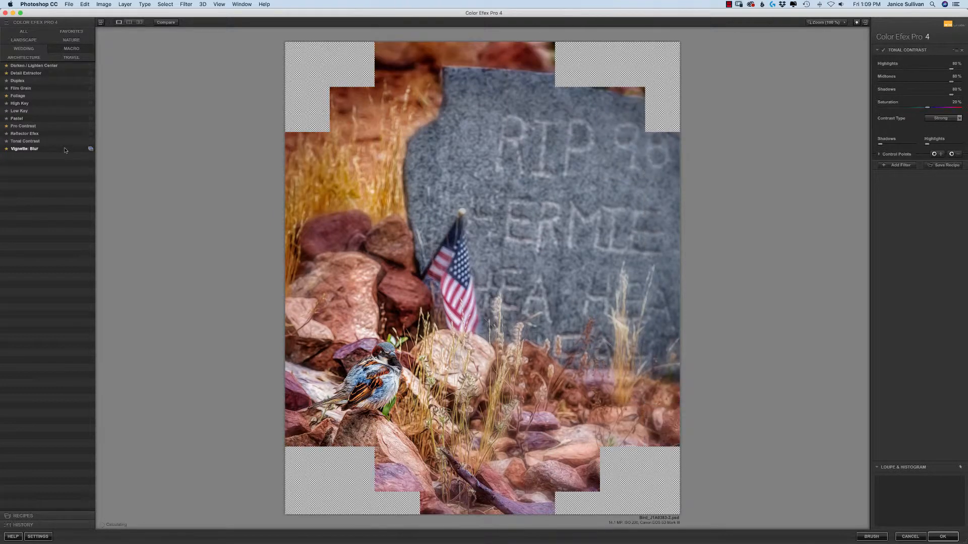
click(91, 150)
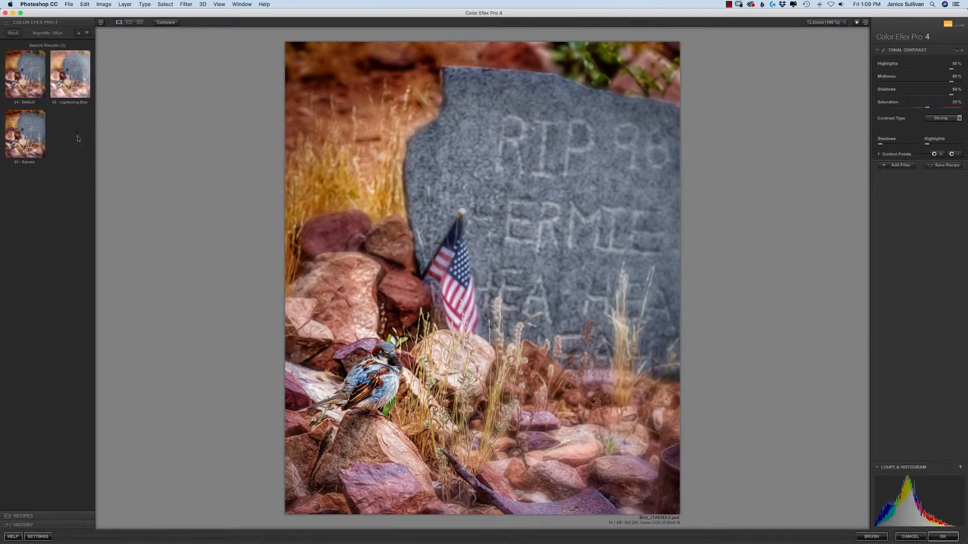
click(31, 79)
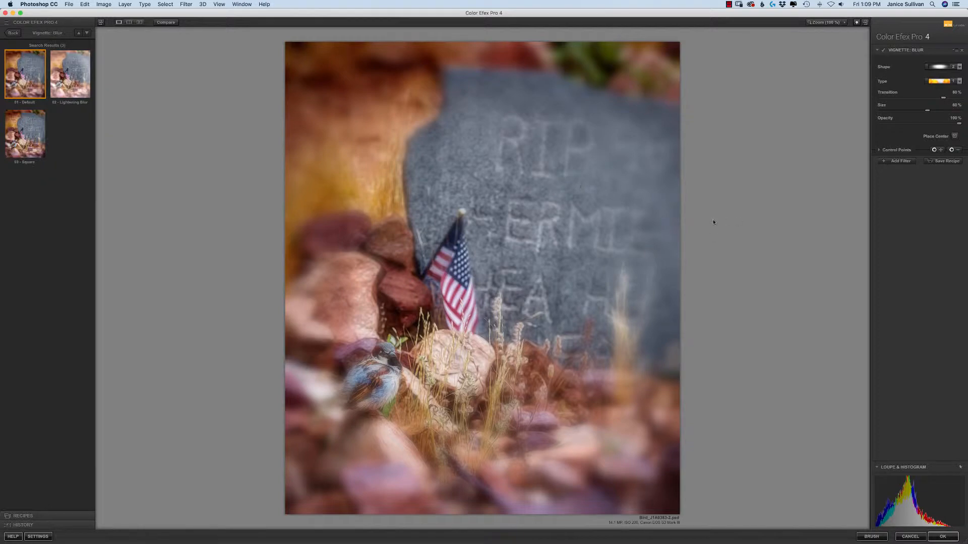
- Try the Vignette: Blur control-point opacity at 68% and look at the available blur types
click(880, 150)
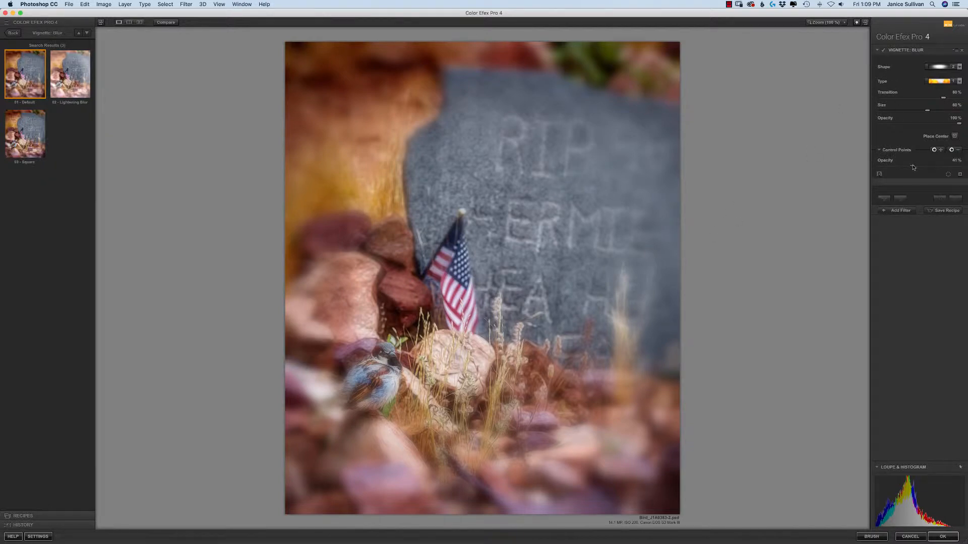
drag(914, 167, 934, 166)
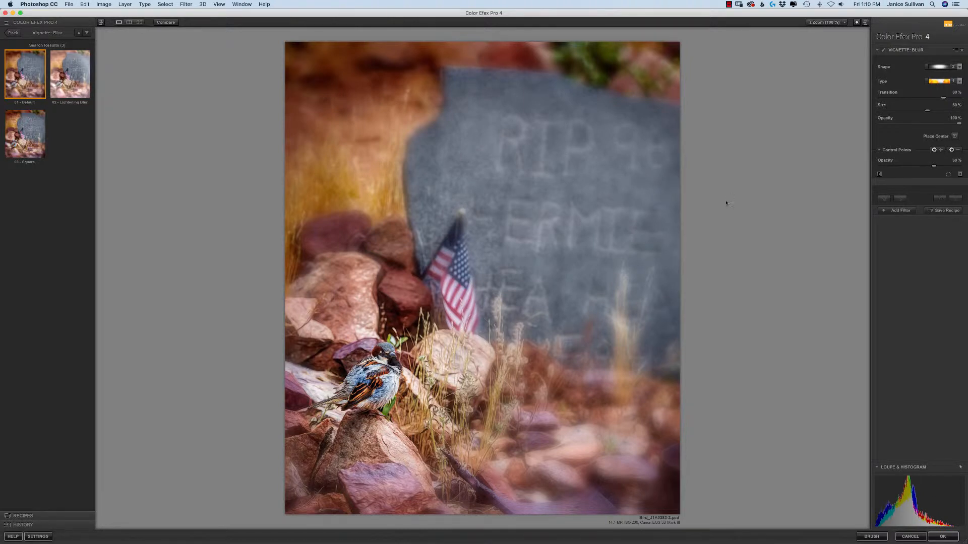
click(937, 82)
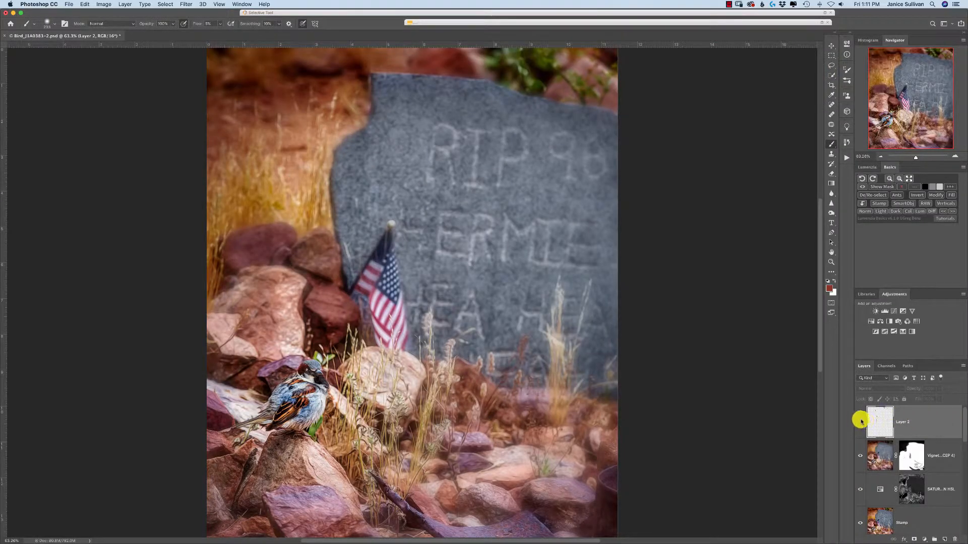
- Compare the photo with and without Layer 2, first in full and then close up around the sparrow and flag
click(861, 421)
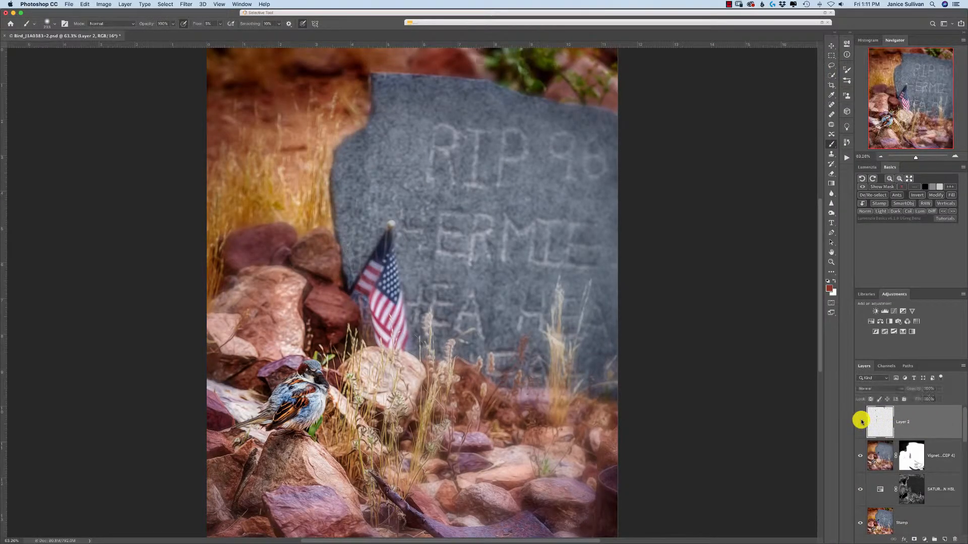
click(861, 422)
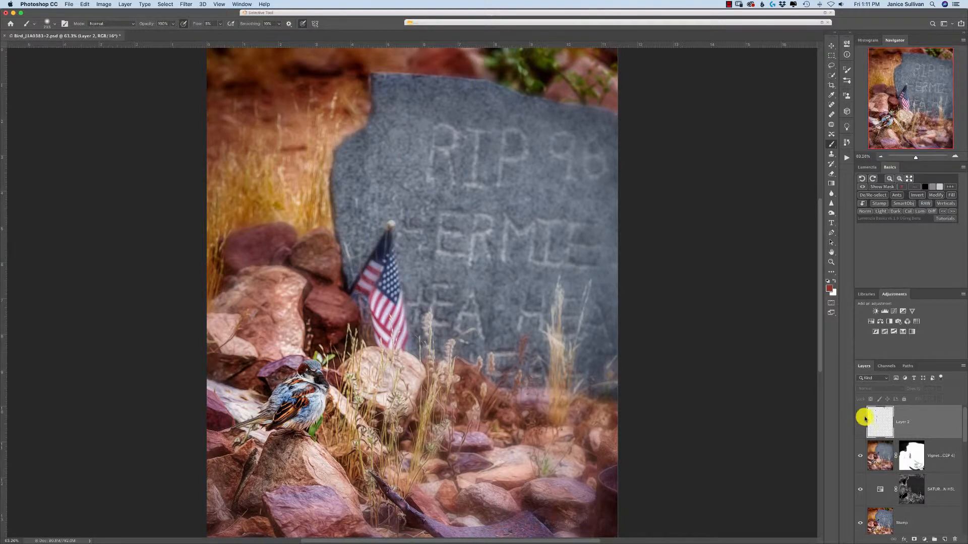
drag(914, 156, 917, 157)
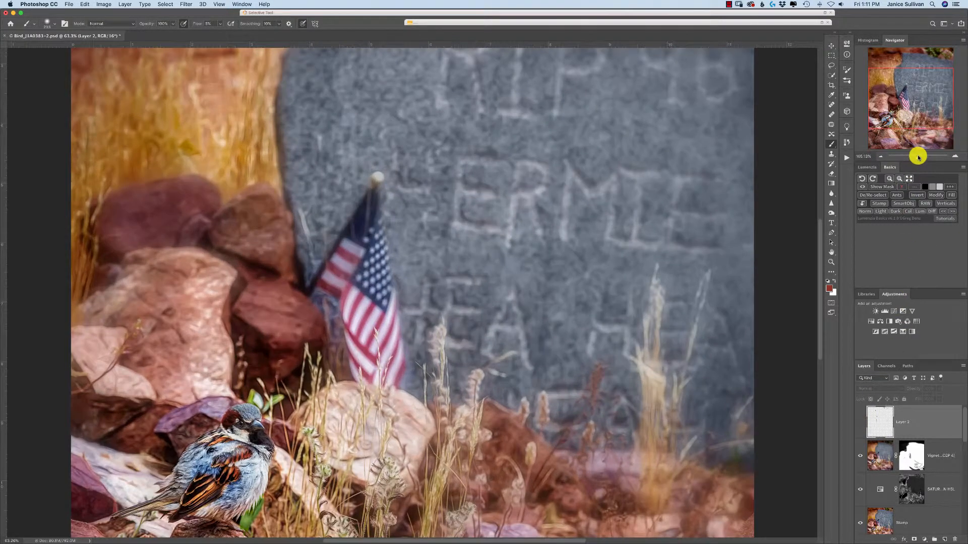
drag(909, 113, 902, 127)
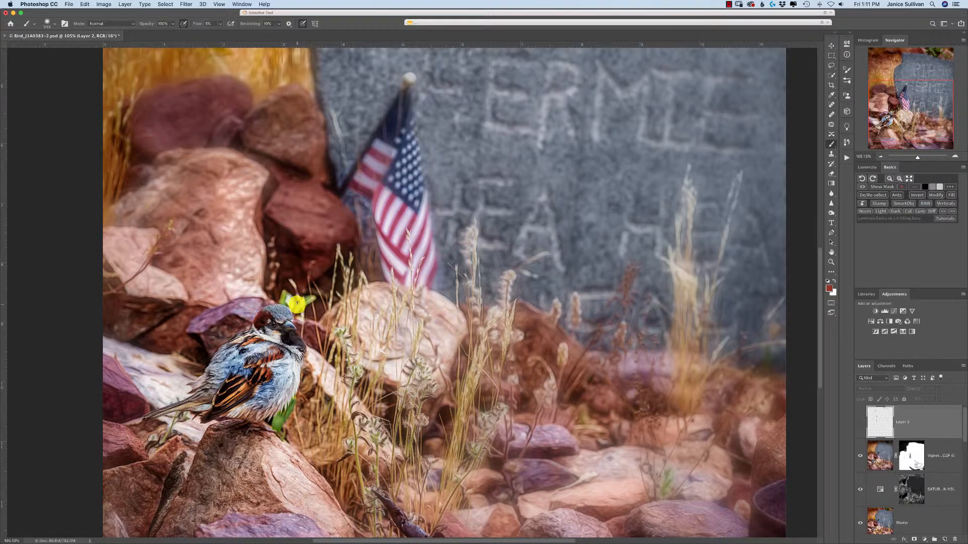
click(860, 422)
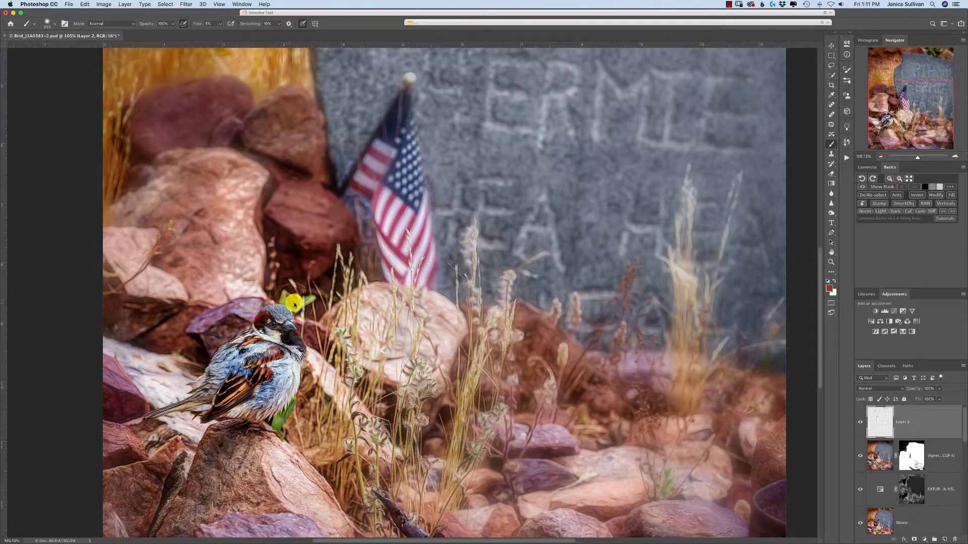
- Toggle Layer 2 to compare its touch-ups on the rocks and grasses beside the sparrow
drag(918, 157, 917, 157)
drag(911, 99, 904, 103)
drag(869, 135, 867, 135)
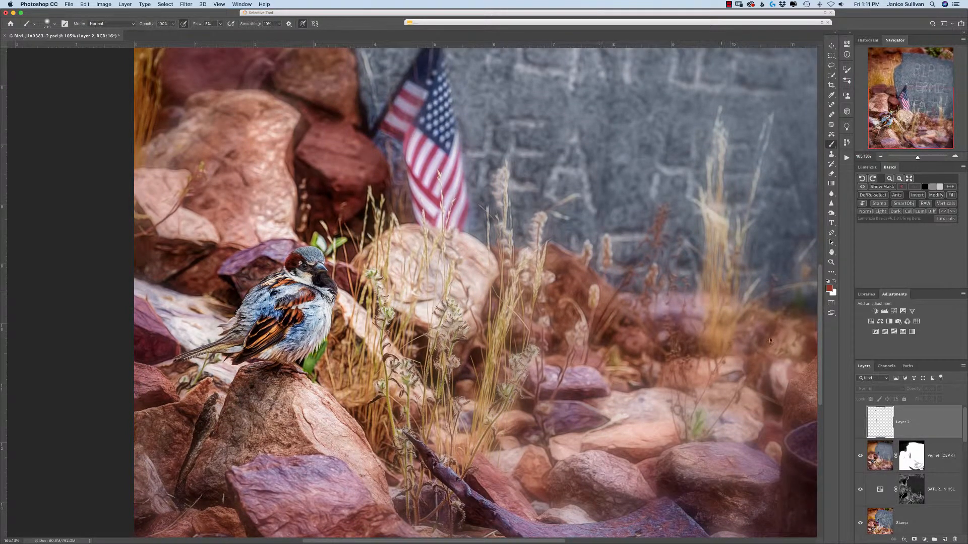
click(860, 423)
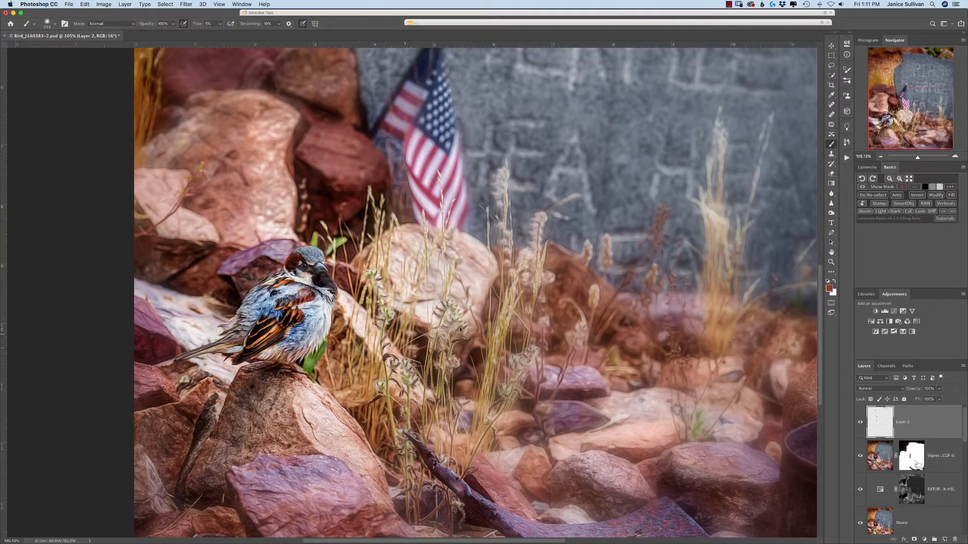
- Check Layer 2 against the whole photo, then compare it hidden and shown close up on the sparrow and grasses, leaving it shown
key(super+0)
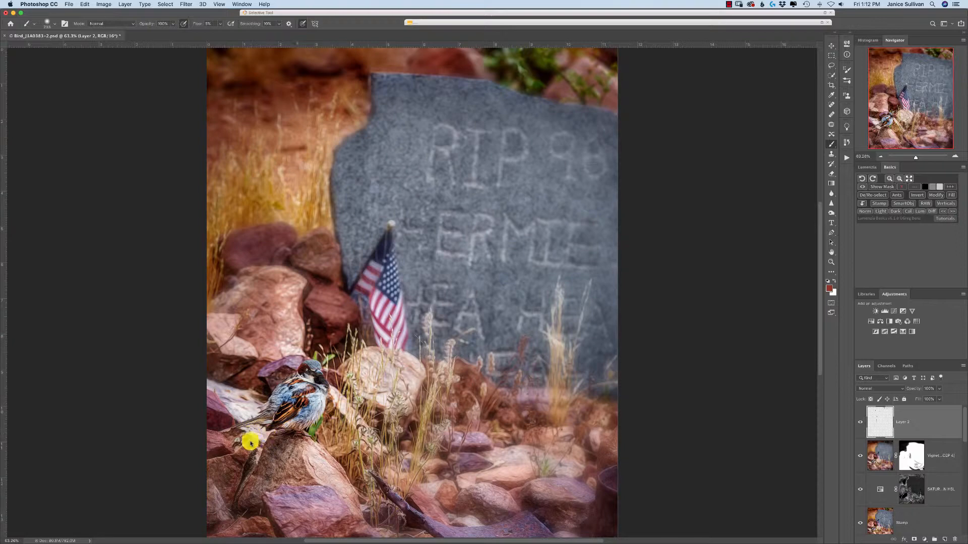
click(860, 423)
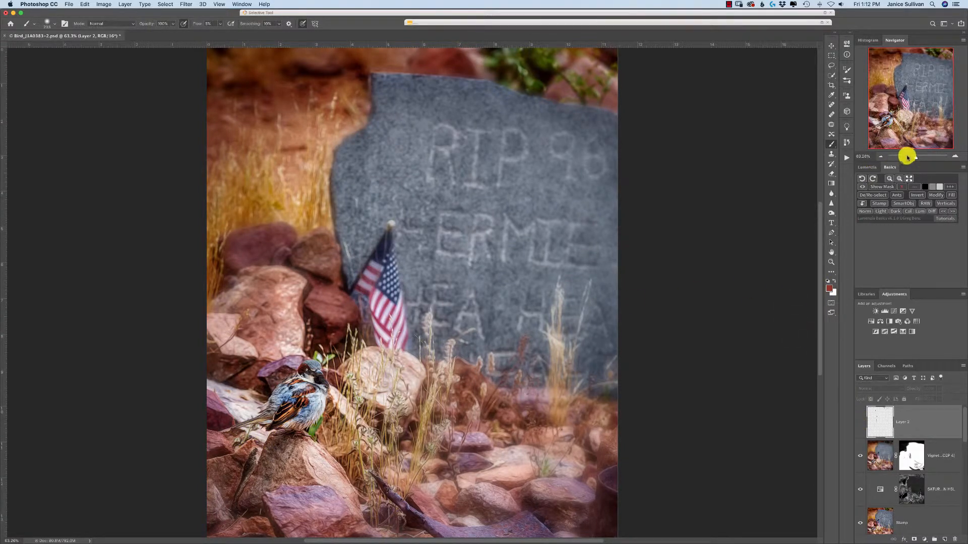
drag(915, 158, 920, 157)
drag(892, 113, 874, 138)
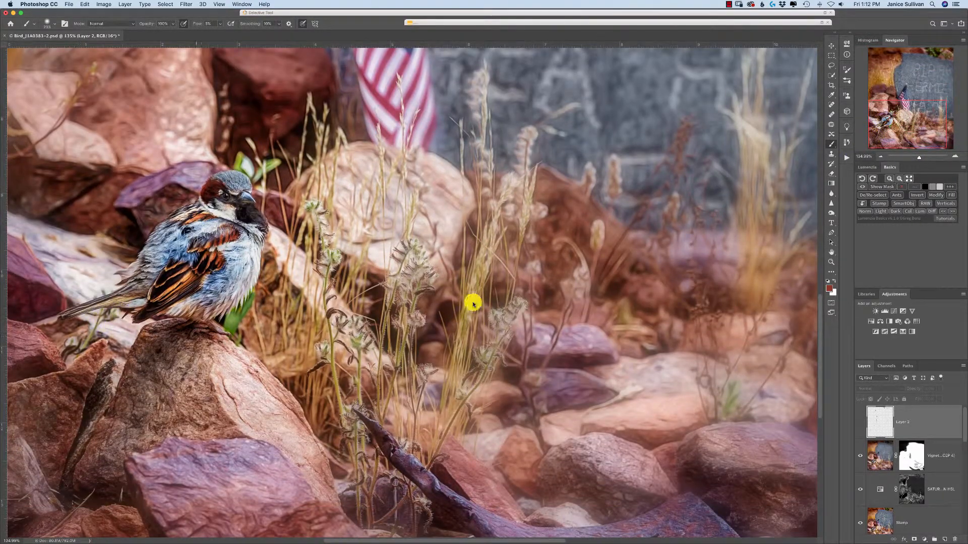
click(860, 422)
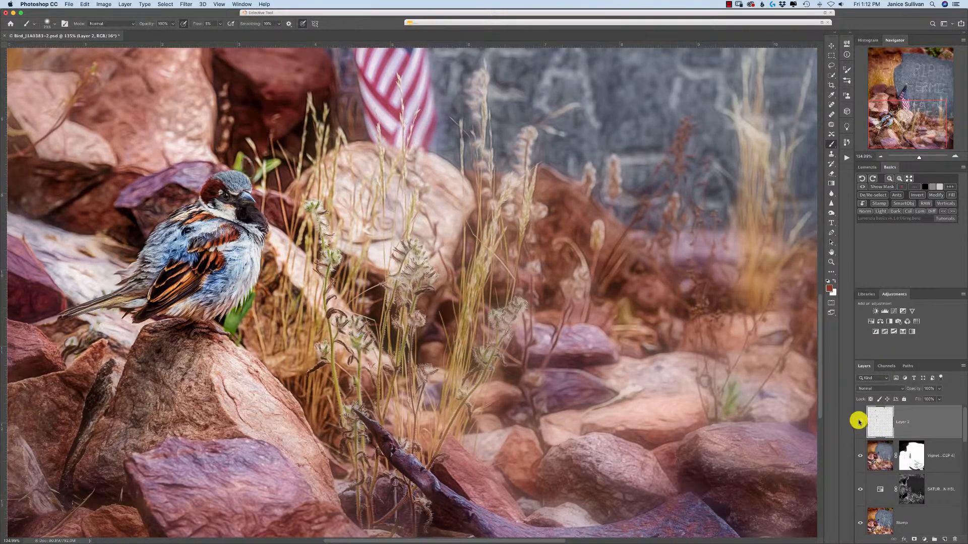